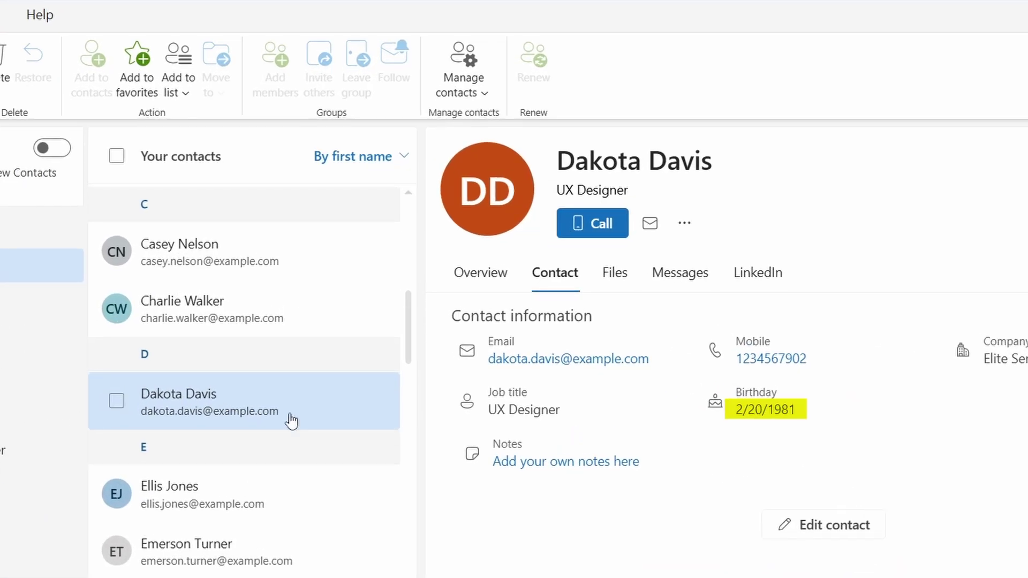
Scroll through the Outlook People list and open two contacts to check their Birthday fields.
scroll(284, 429, "down", 2)
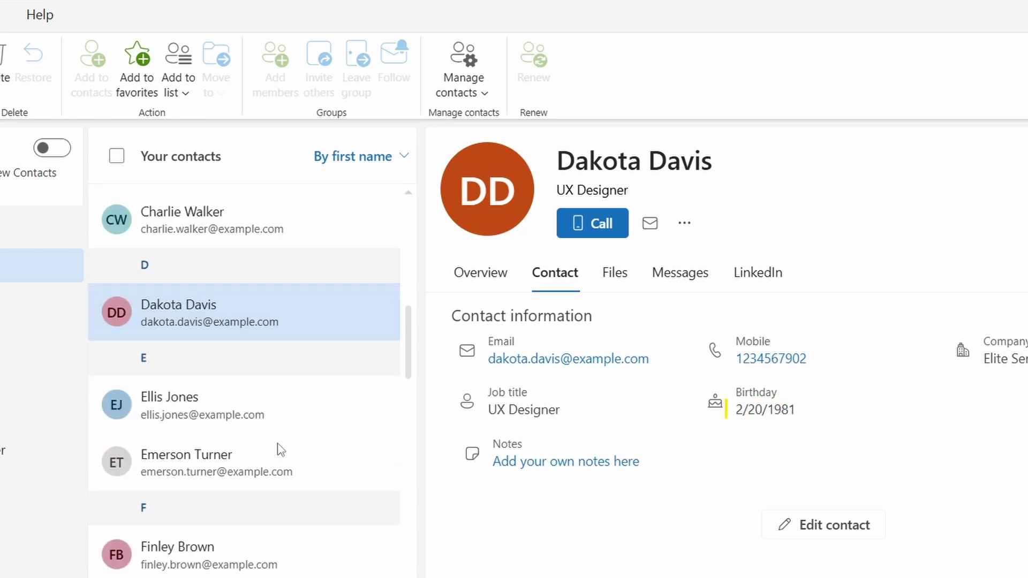
left_click(248, 423)
scroll(248, 422, "down", 3)
left_click(231, 375)
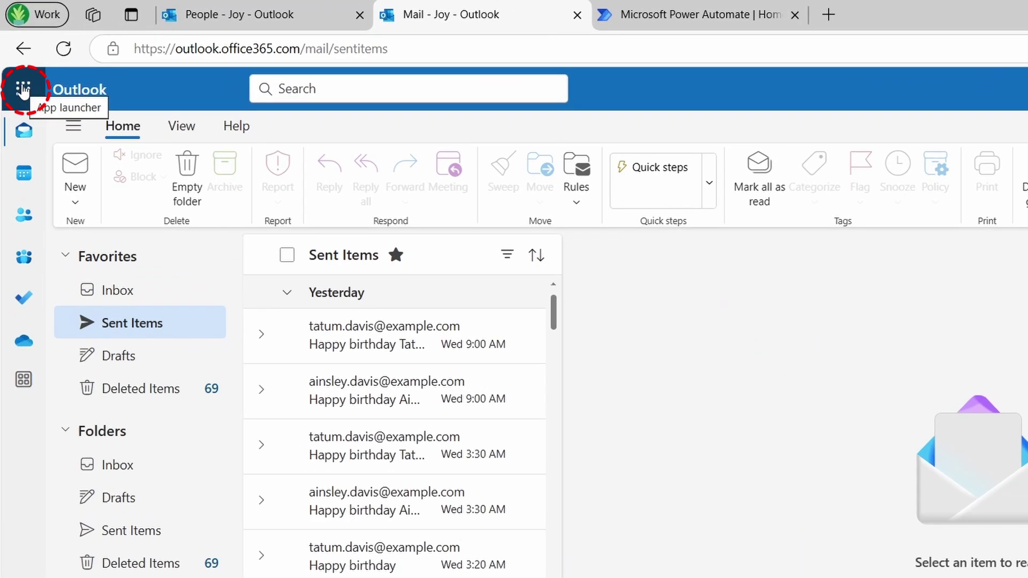
Launch Power Automate from Outlook's Microsoft 365 app launcher.
left_click(18, 66)
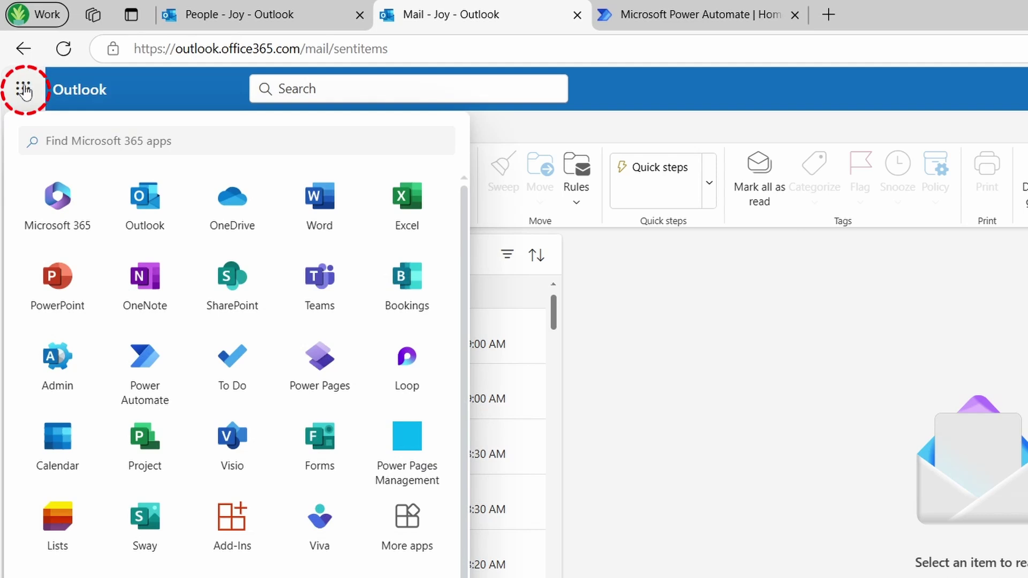
left_click(149, 389)
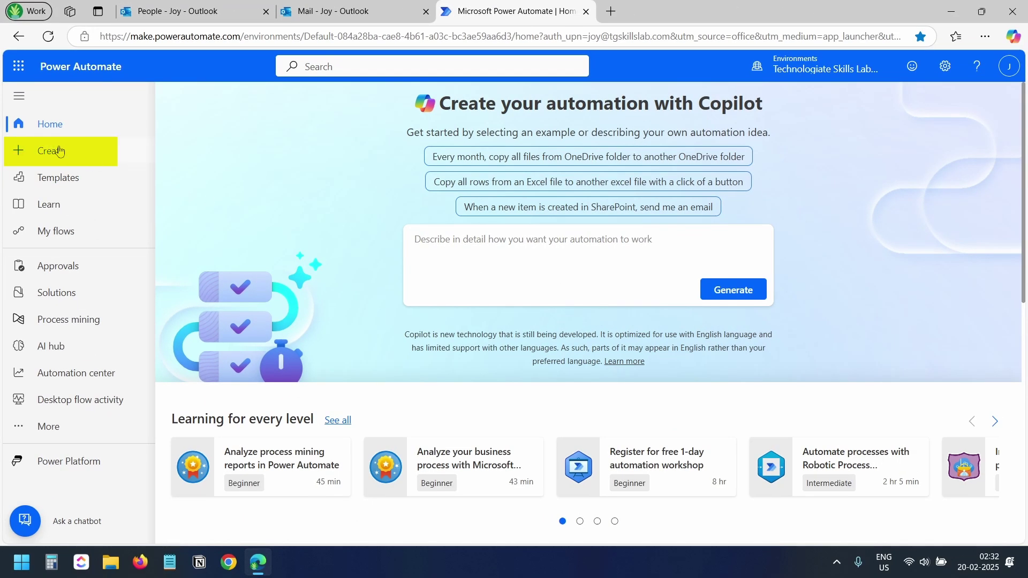
Create scheduled cloud flow 'Automate Birthday Emails to Outlook Contacts' starting 2/20/25 09:00 AM, repeating every 1 Day.
left_click(84, 212)
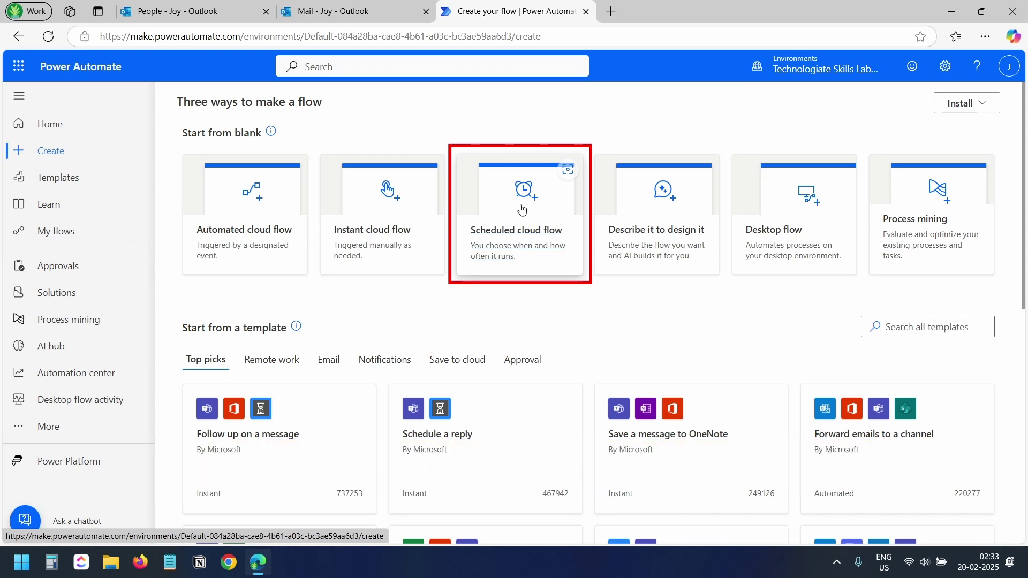
left_click(522, 210)
type("Automate Birthday Emails to Outlook Contacts")
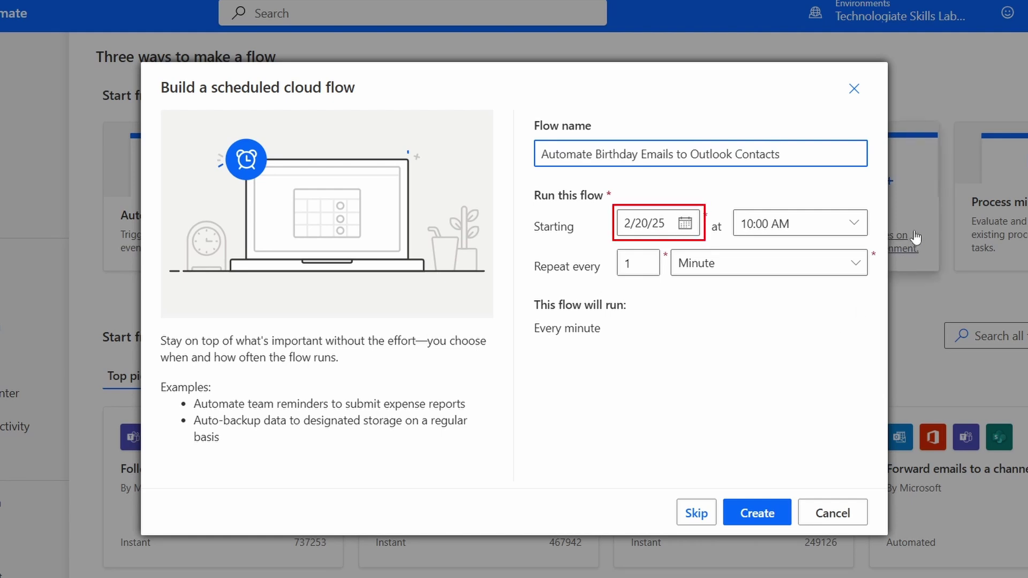
left_click(793, 223)
scroll(896, 241, "down", 10)
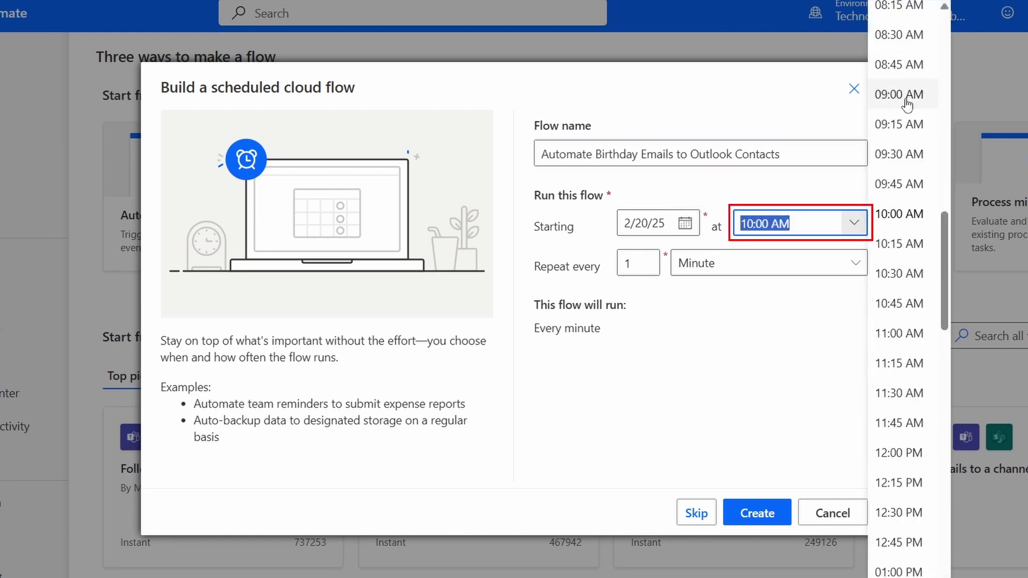
left_click(905, 98)
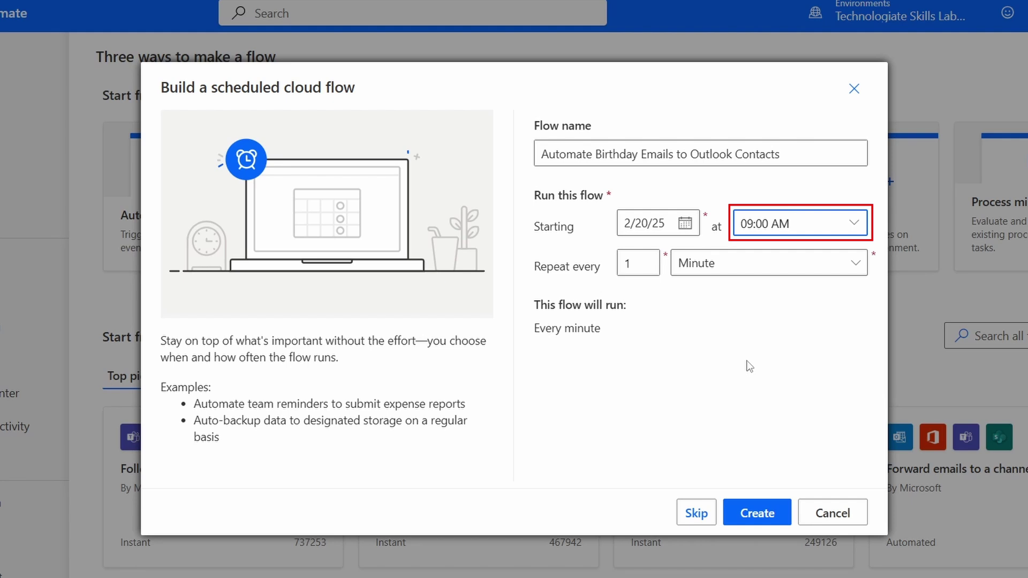
left_click(738, 267)
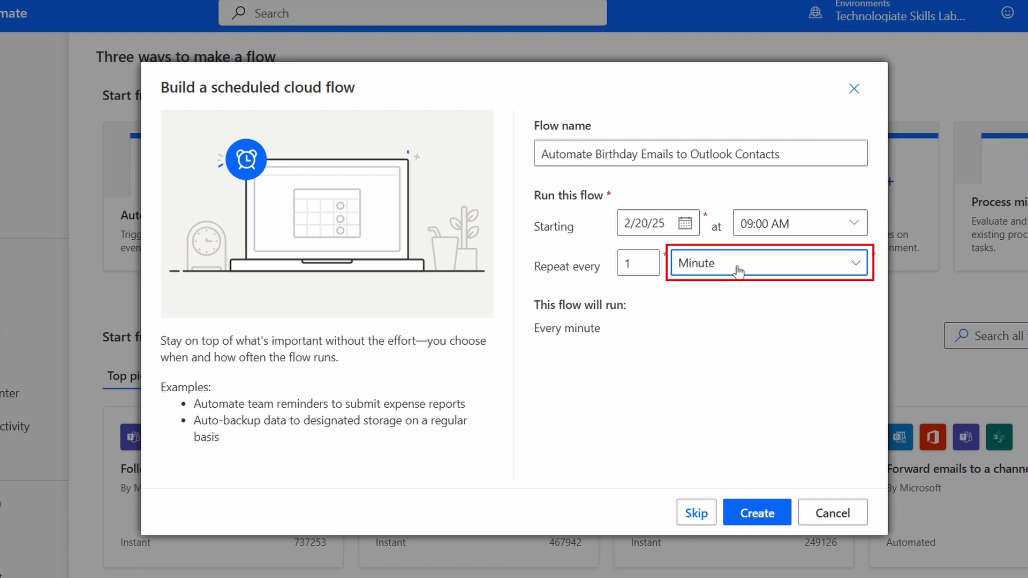
left_click(738, 271)
left_click(717, 353)
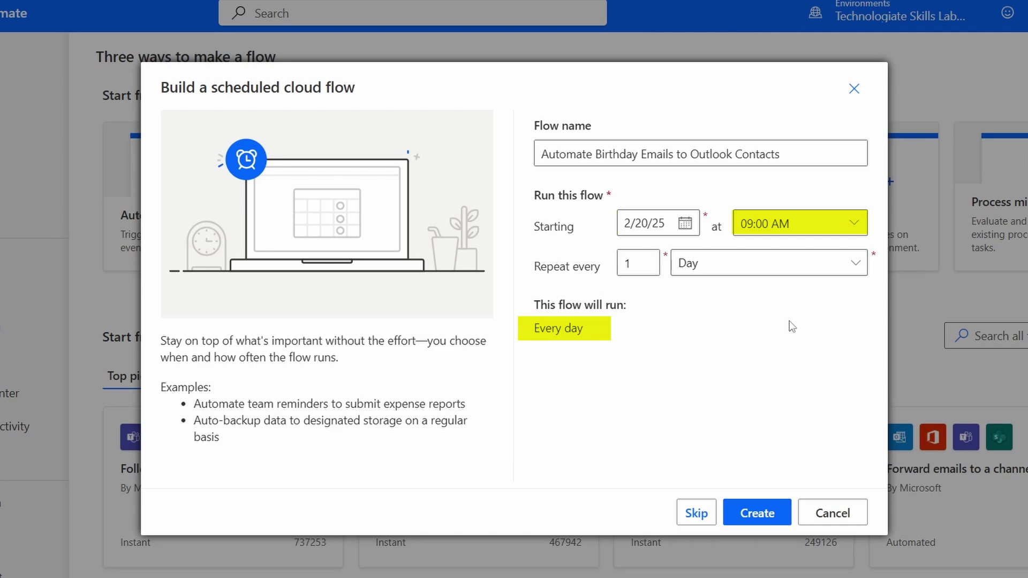
left_click(761, 514)
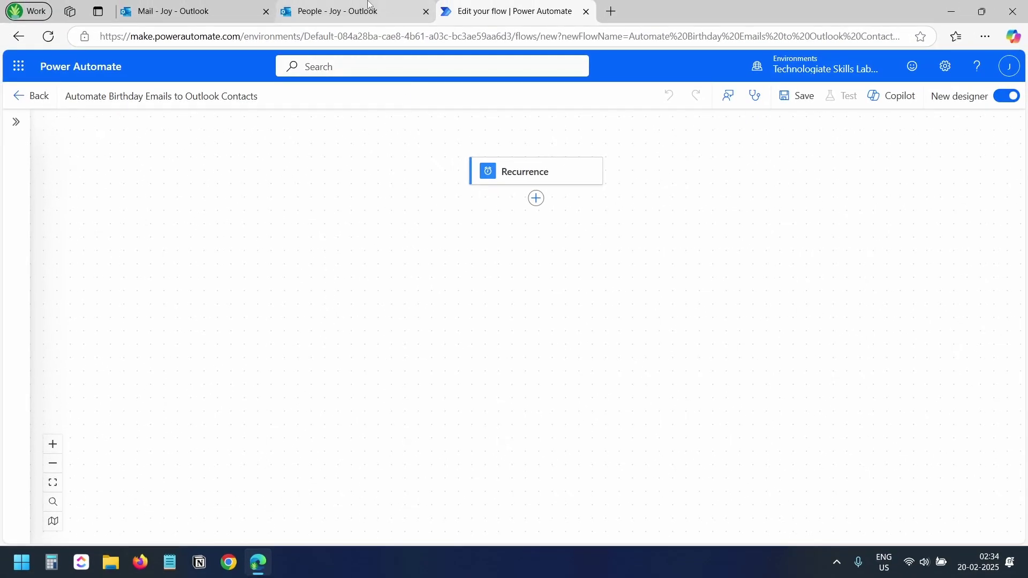
Add the Office 365 Outlook Get contacts (V2) action below the Recurrence trigger.
left_click(369, 6)
scroll(391, 339, "down", 10)
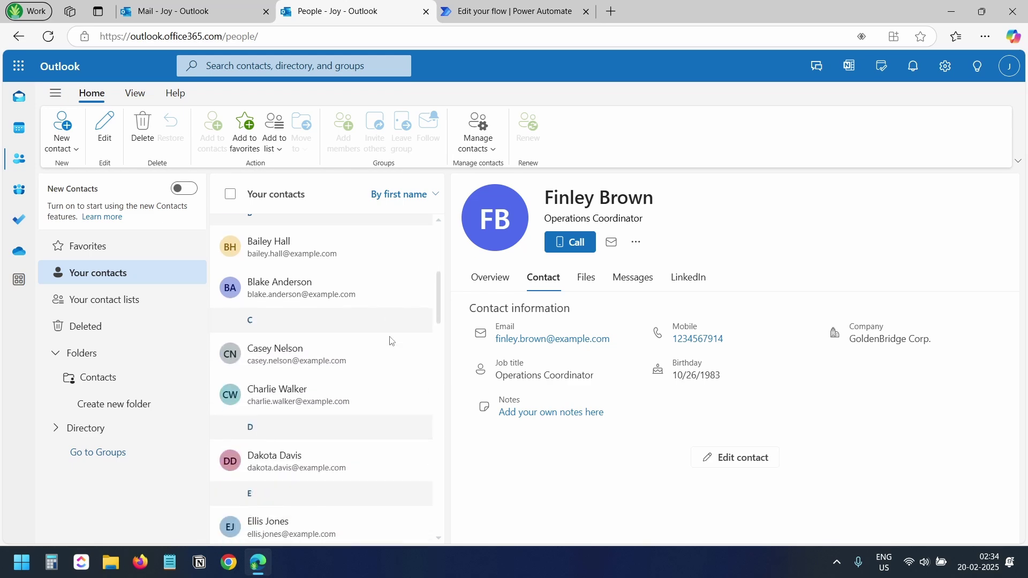
key("ctrl+Tab")
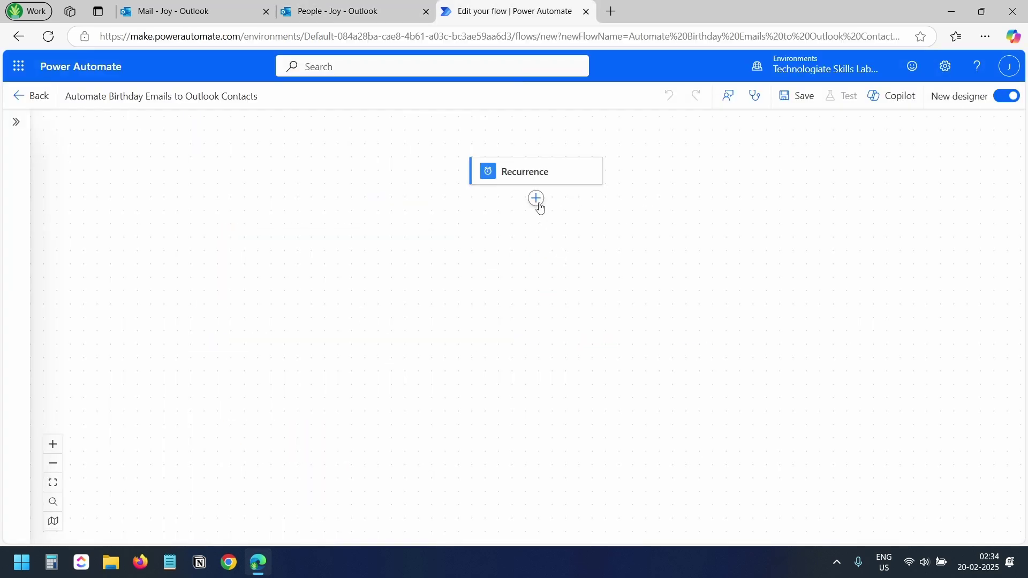
left_click(536, 199)
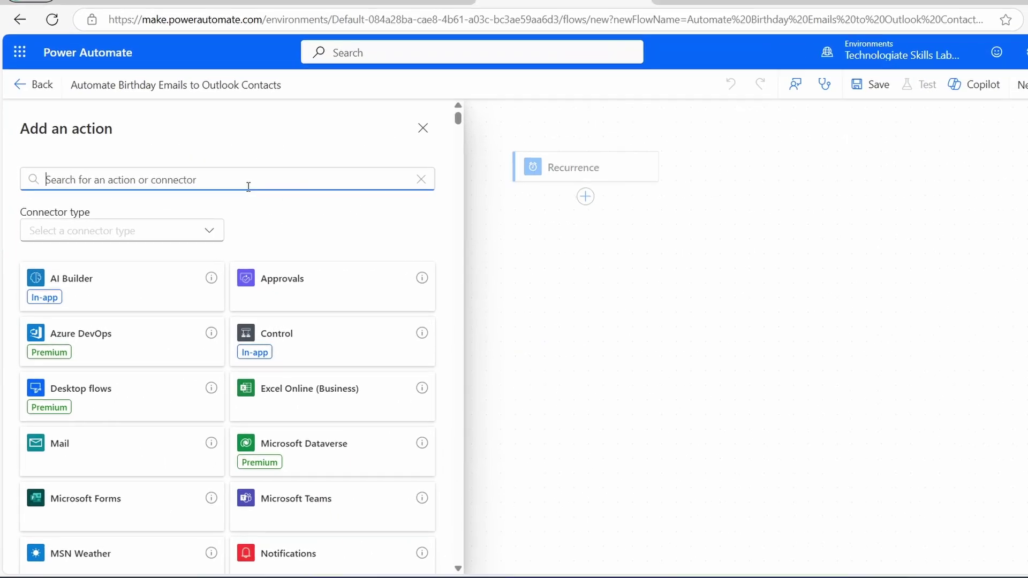
type("get contacts")
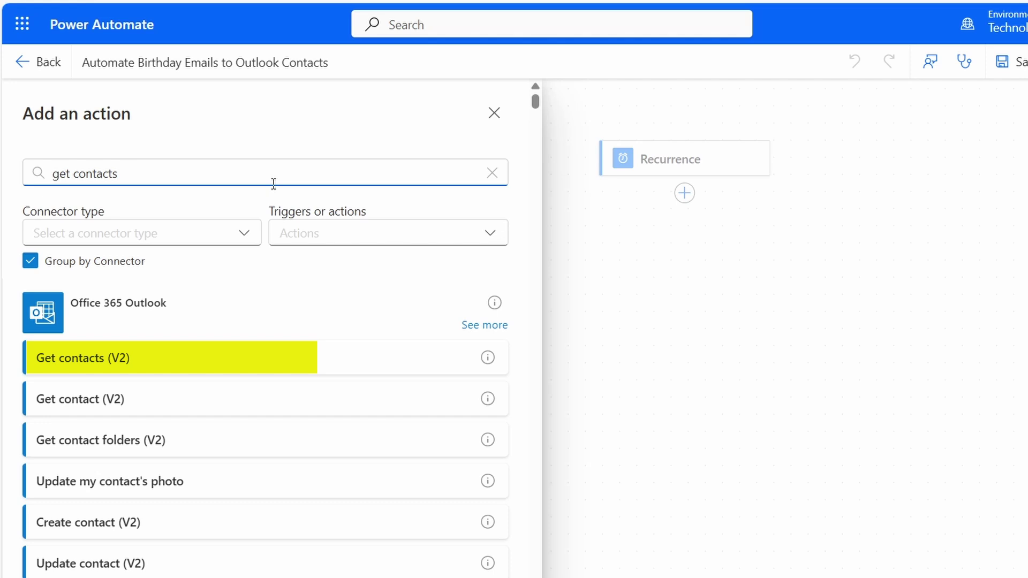
left_click(255, 357)
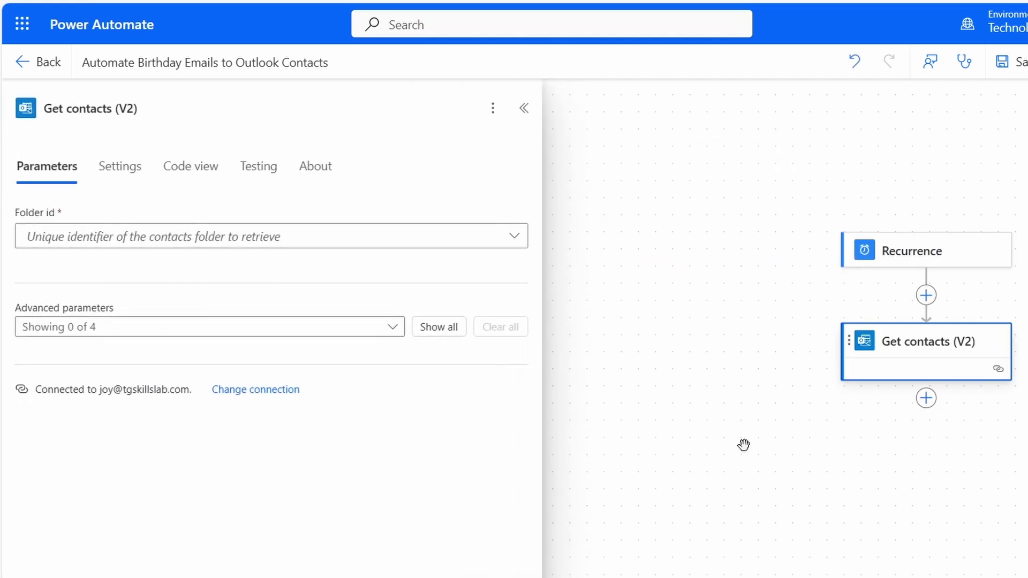
Set Get contacts (V2) Folder id to Contacts.
left_click(249, 241)
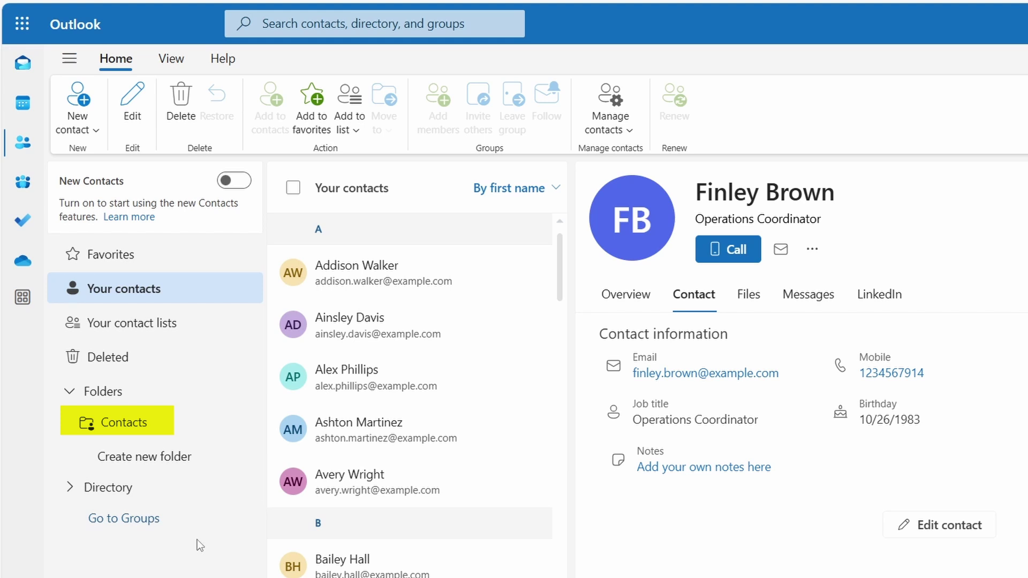
left_click(155, 423)
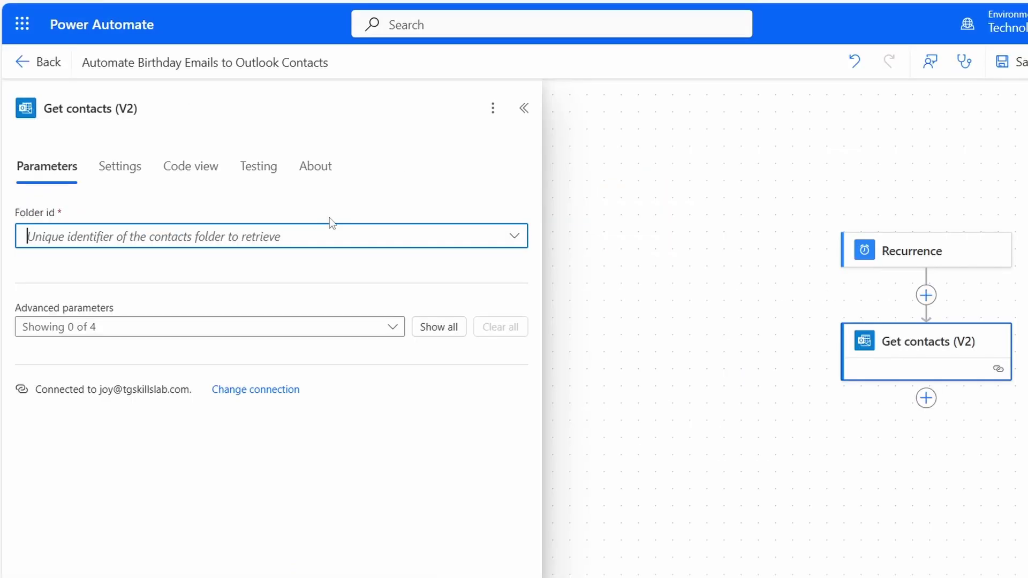
left_click(271, 244)
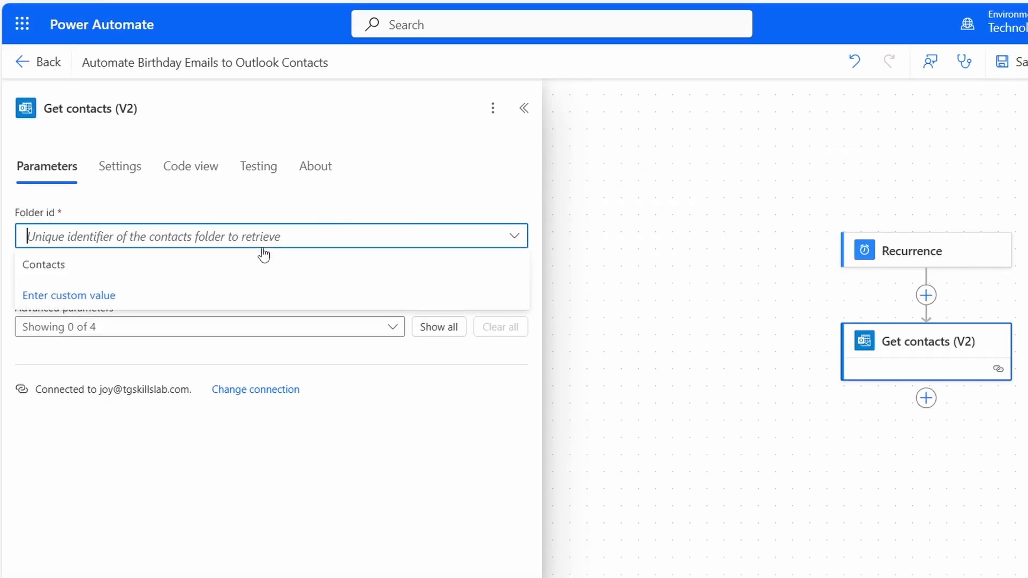
left_click(199, 275)
left_click(197, 269)
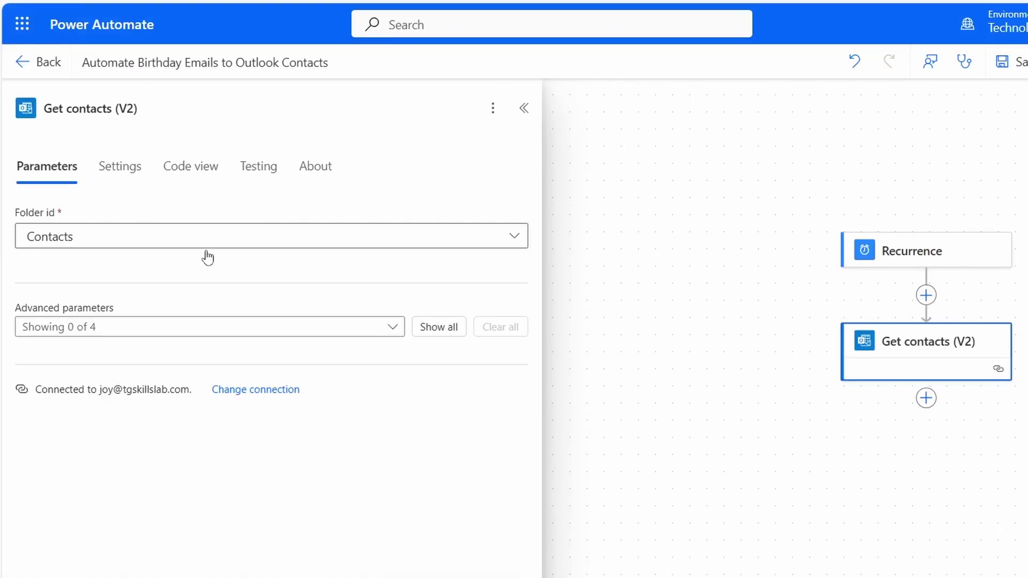
left_click(110, 237)
left_click(111, 237)
left_click(338, 500)
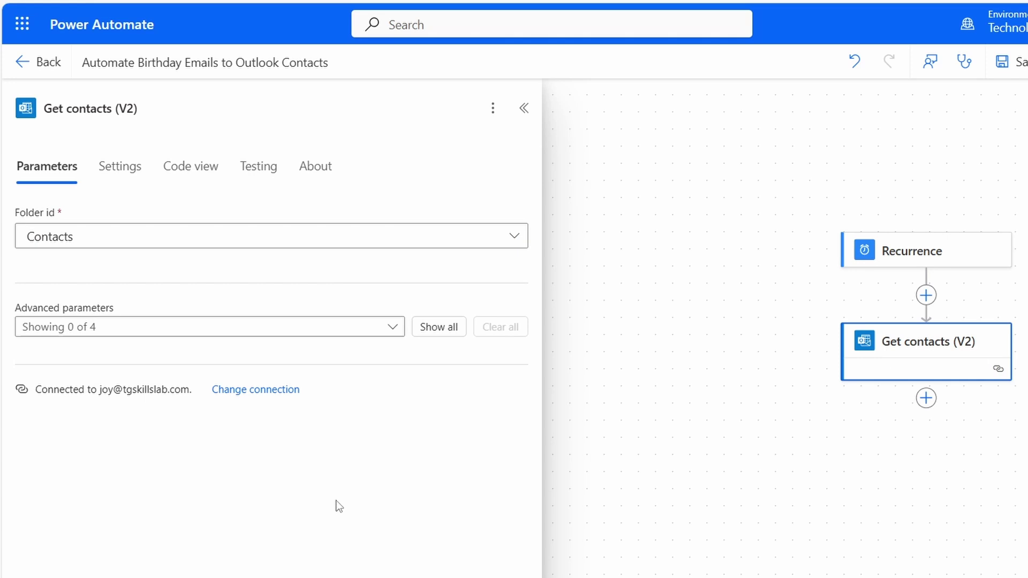
Add the Top Count advanced parameter and set it to 1000.
left_click(231, 327)
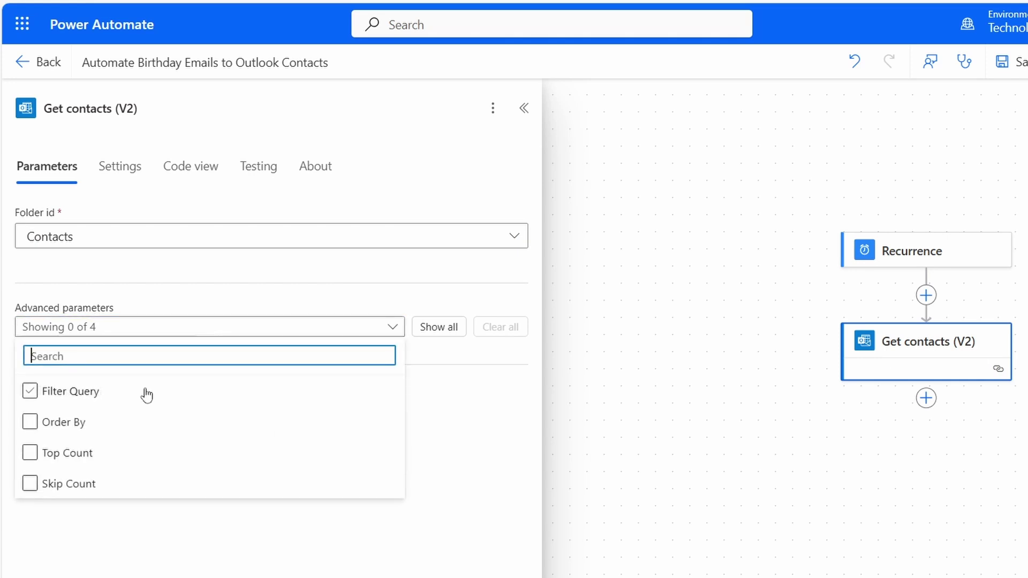
left_click(30, 453)
left_click(456, 417)
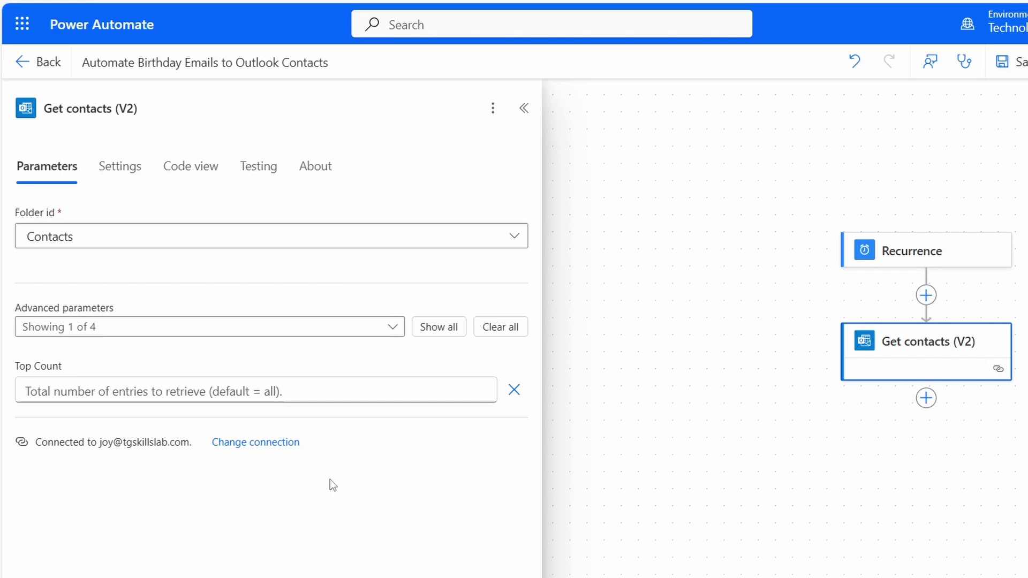
left_click(276, 391)
type("1")
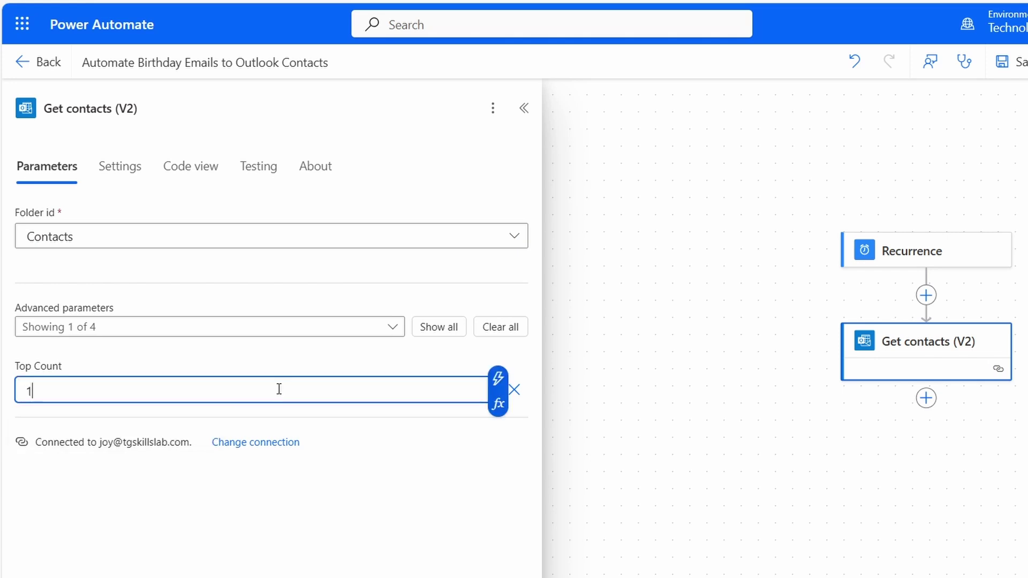
type("00")
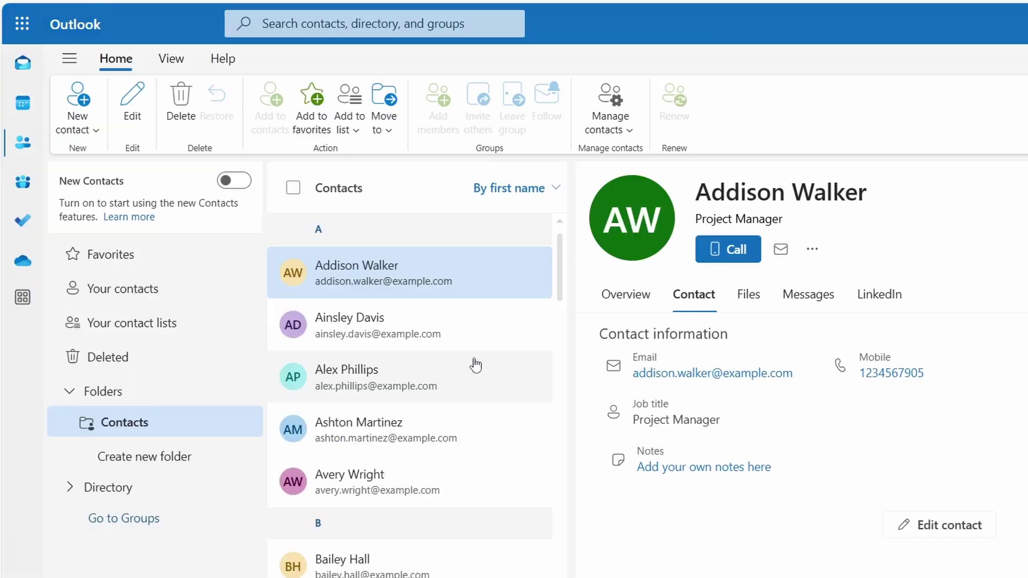
scroll(477, 359, "down", 15)
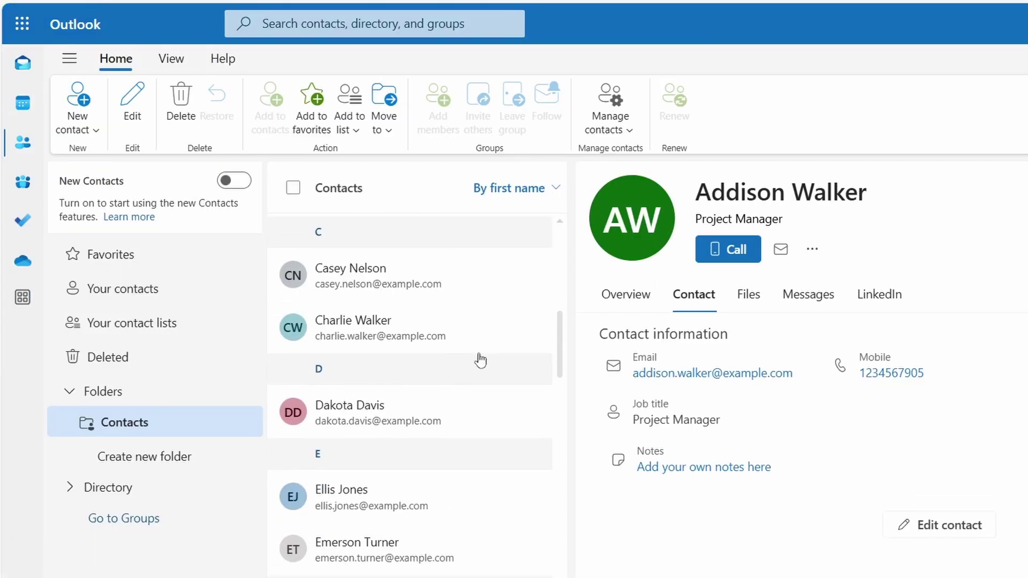
scroll(479, 355, "up", 12)
scroll(478, 355, "up", 3)
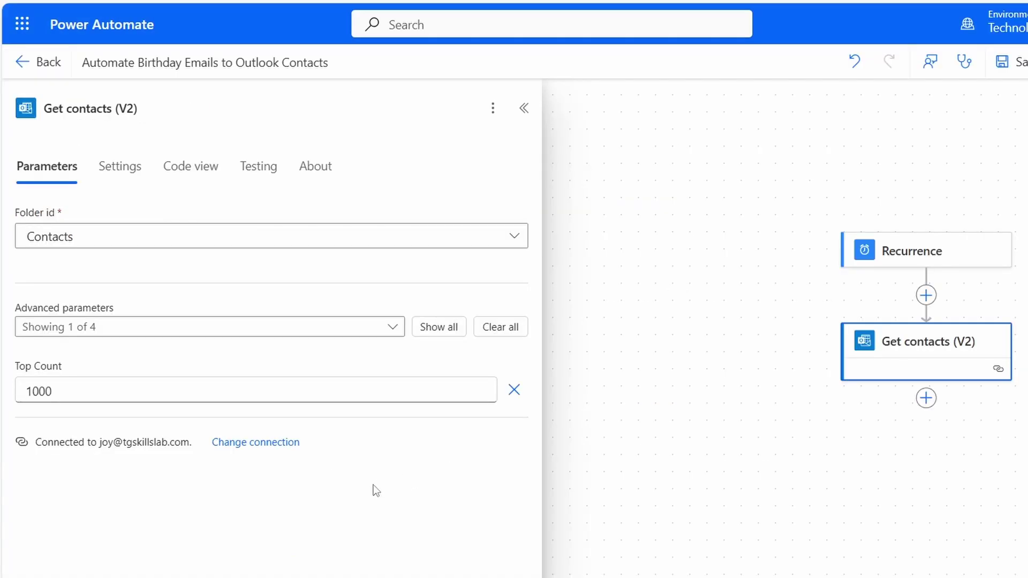
Add a Data Operation Filter array action after Get contacts (V2).
left_click(821, 443)
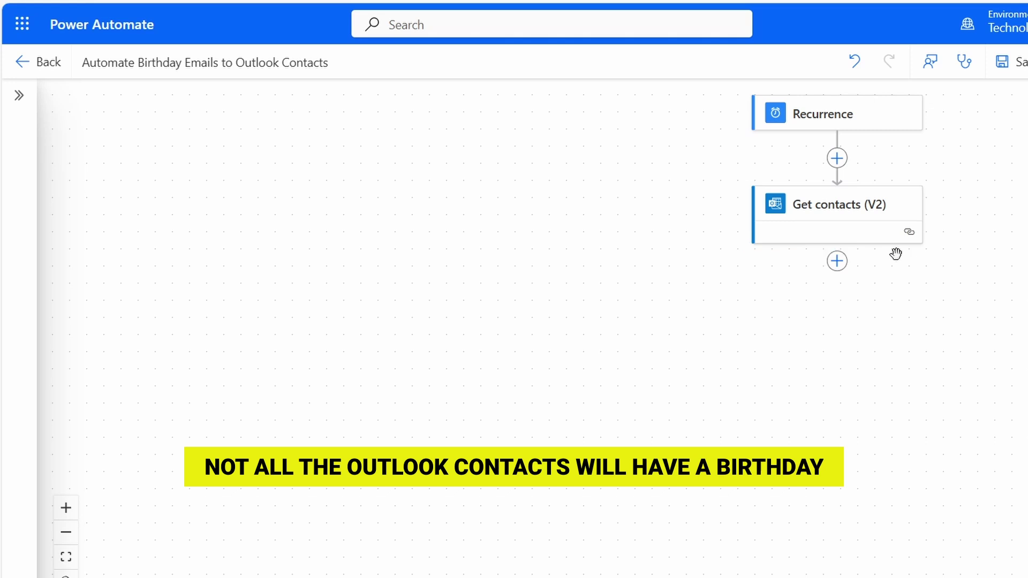
left_click(837, 262)
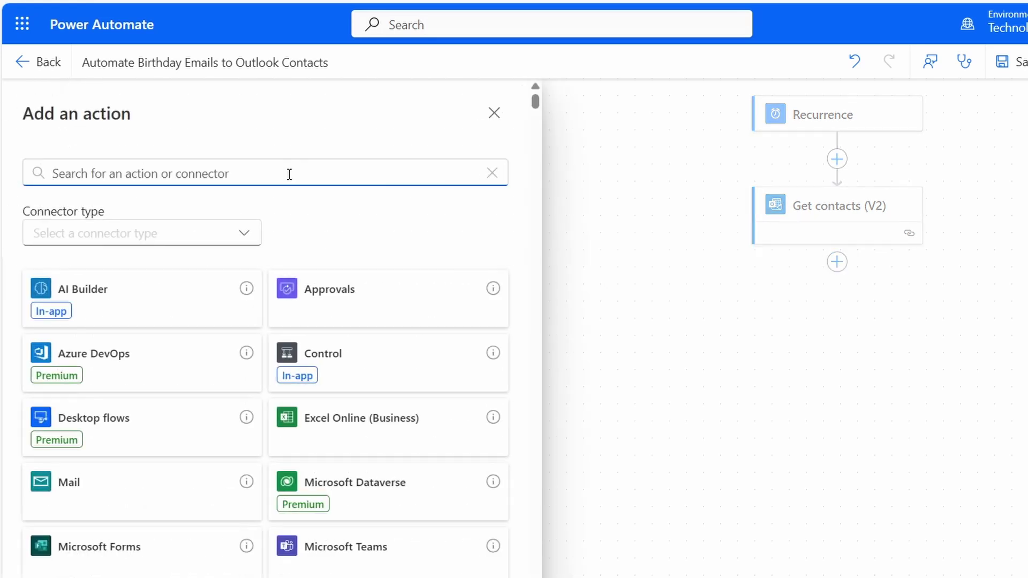
type("filter a")
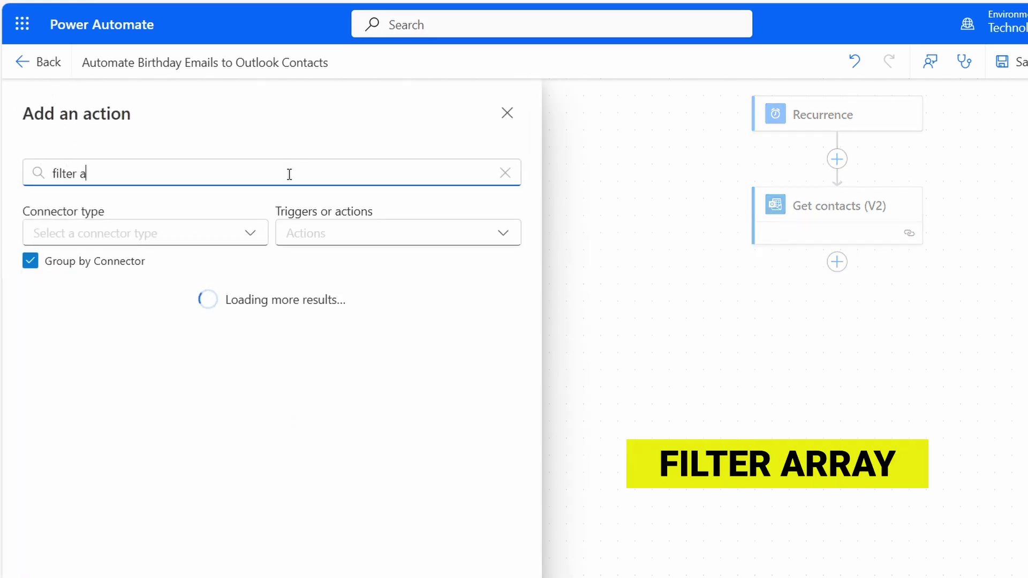
type("rray")
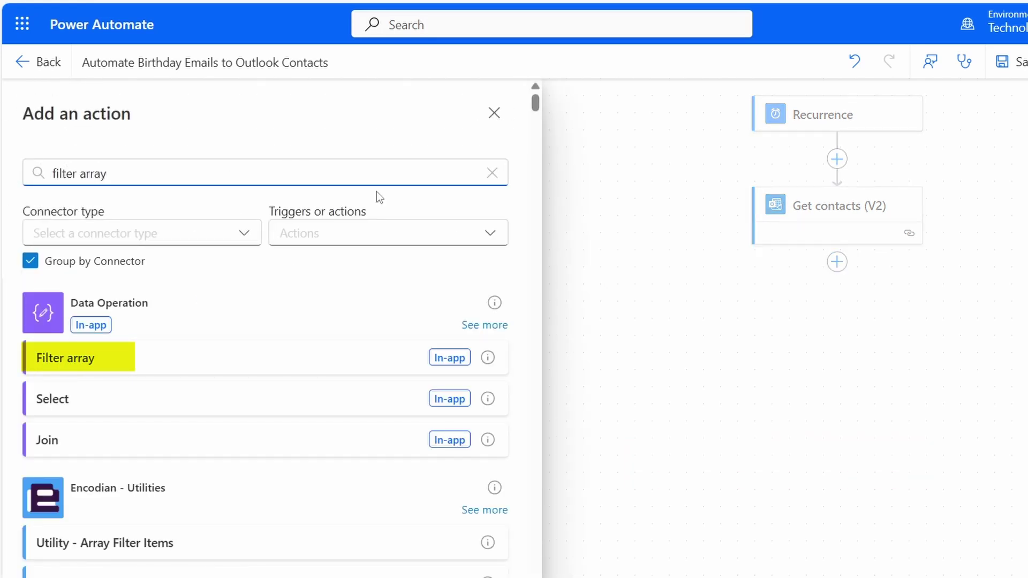
left_click(246, 362)
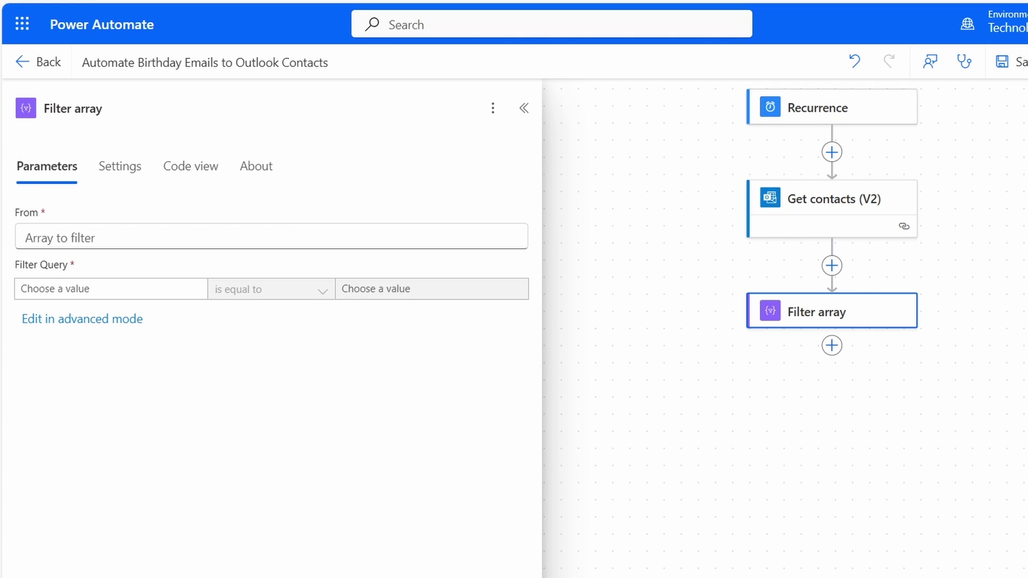
Set Filter array's From to body/value from Get contacts (V2) via dynamic content.
left_click(429, 236)
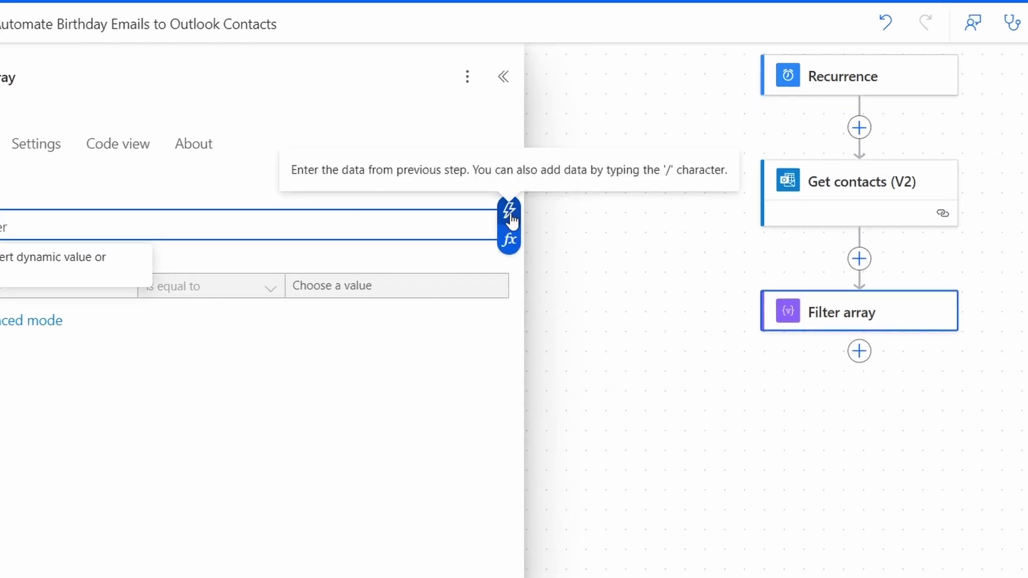
left_click(510, 213)
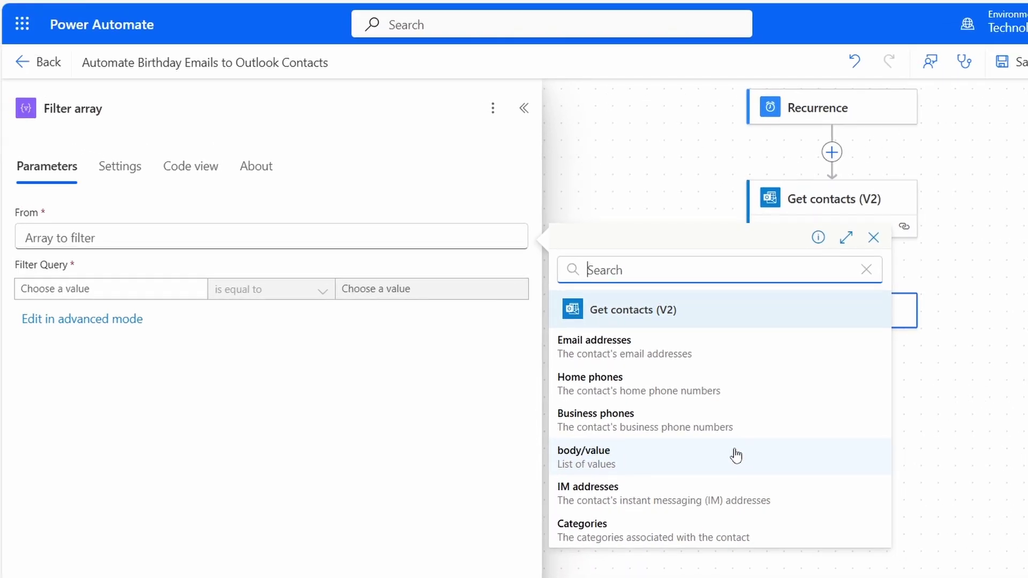
left_click(736, 456)
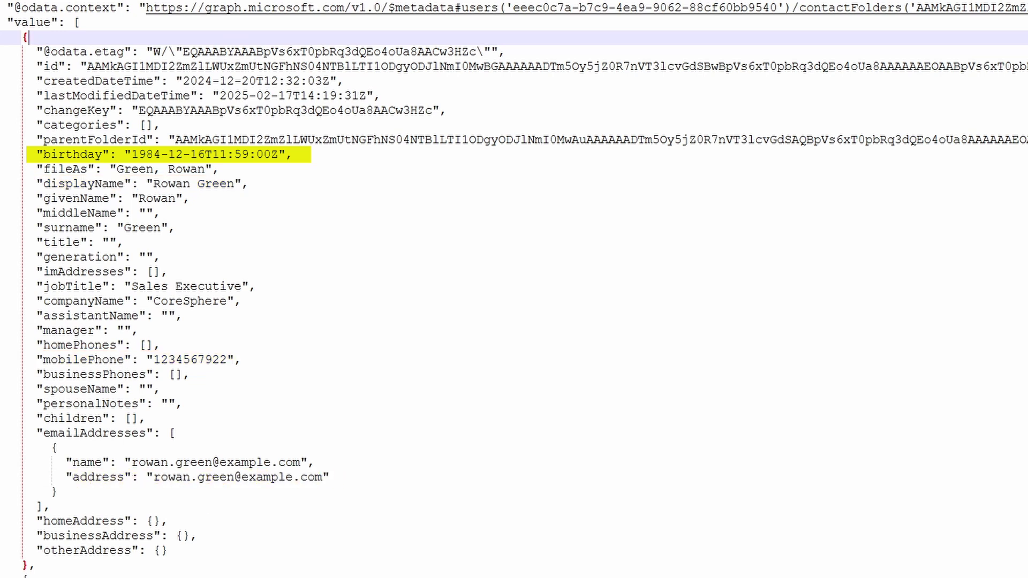
scroll(863, 232, "down", 12)
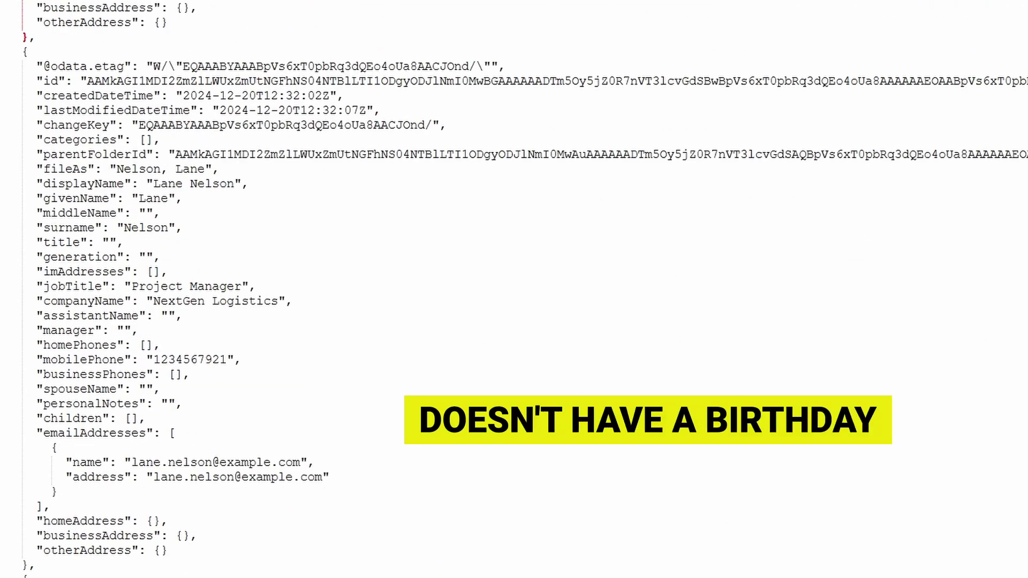
scroll(688, 424, "down", 8)
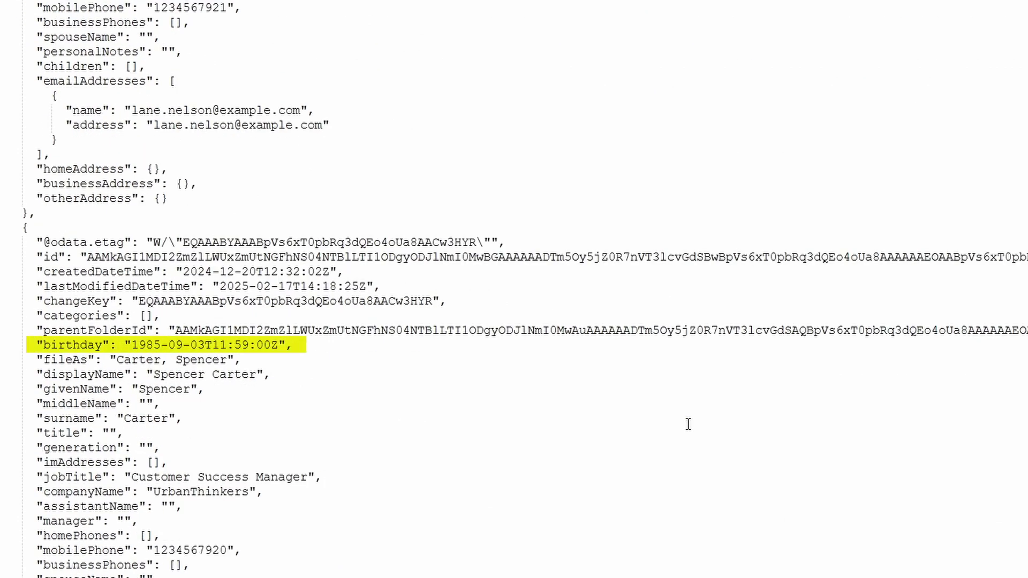
scroll(689, 424, "down", 11)
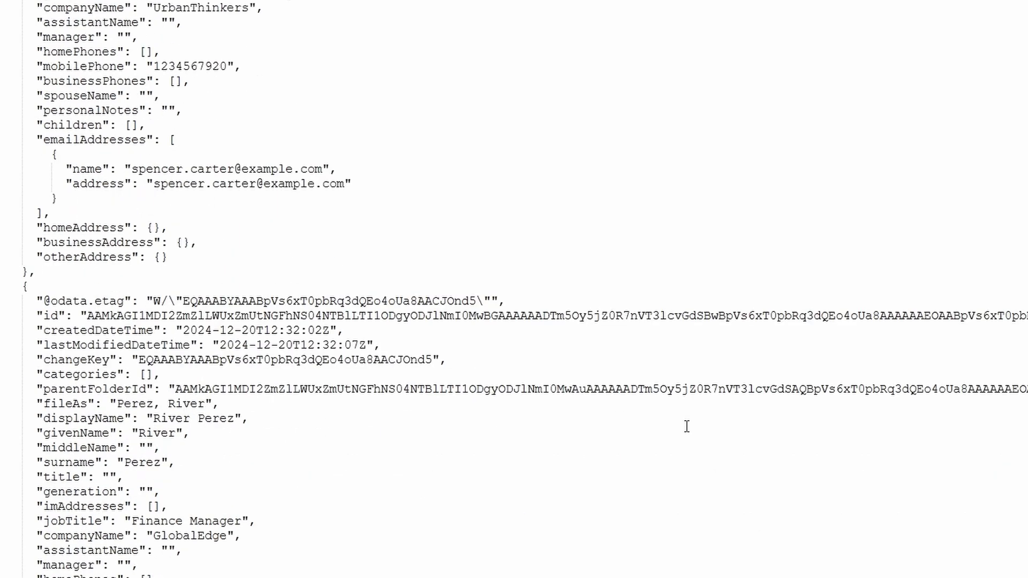
scroll(683, 431, "down", 3)
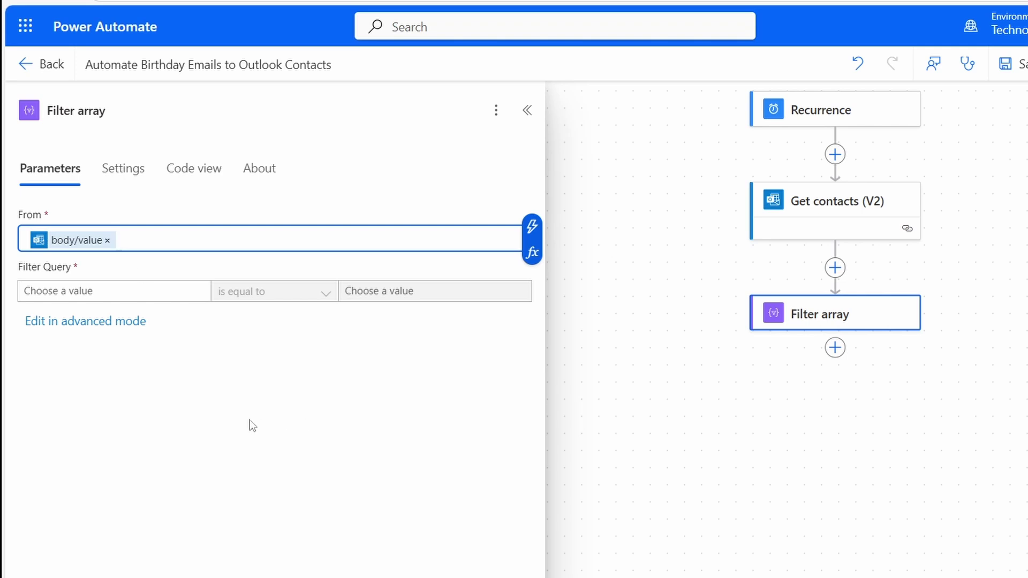
left_click(114, 323)
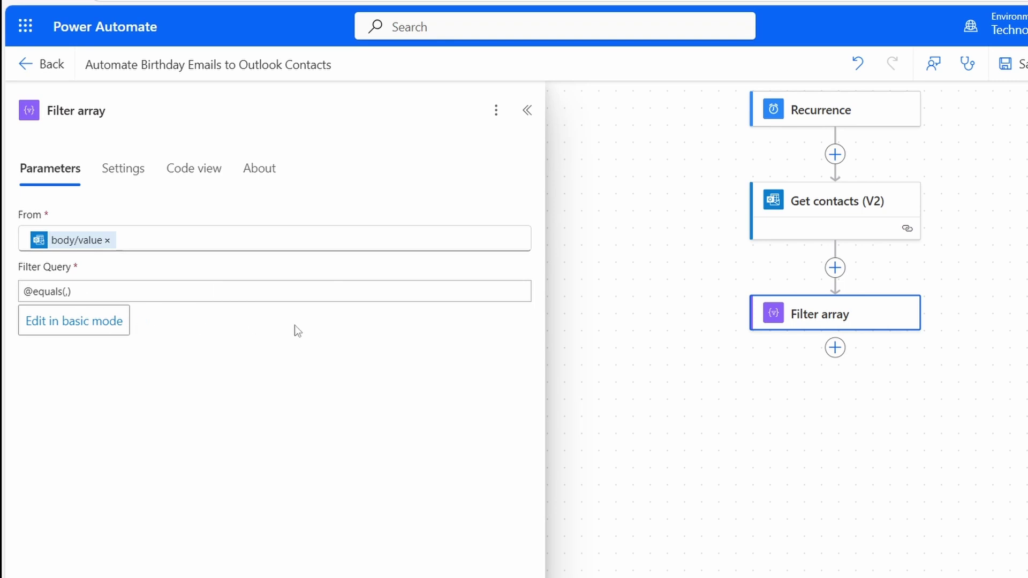
left_click(144, 293)
left_click_drag(144, 293, 11, 292)
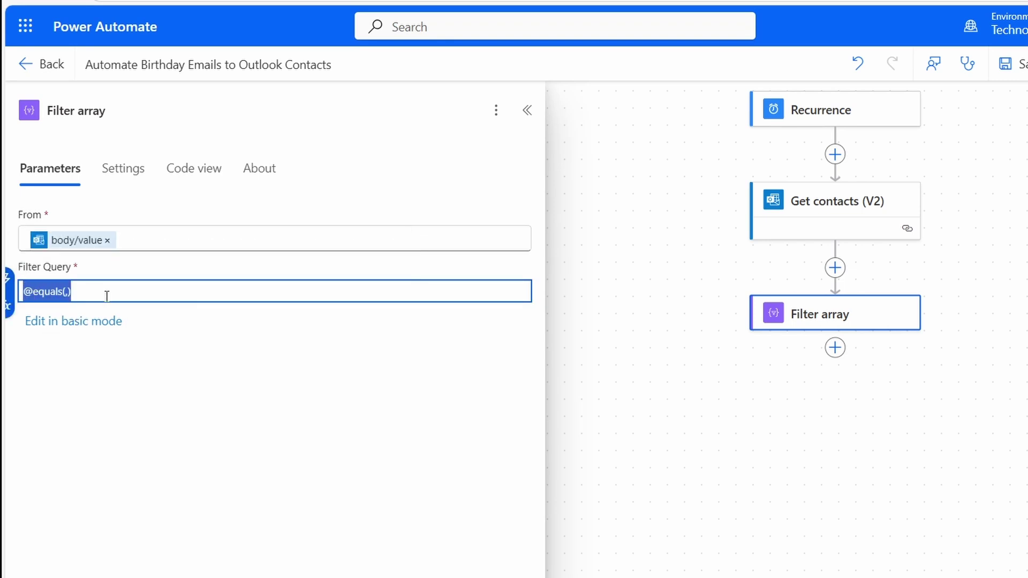
key("BackSpace")
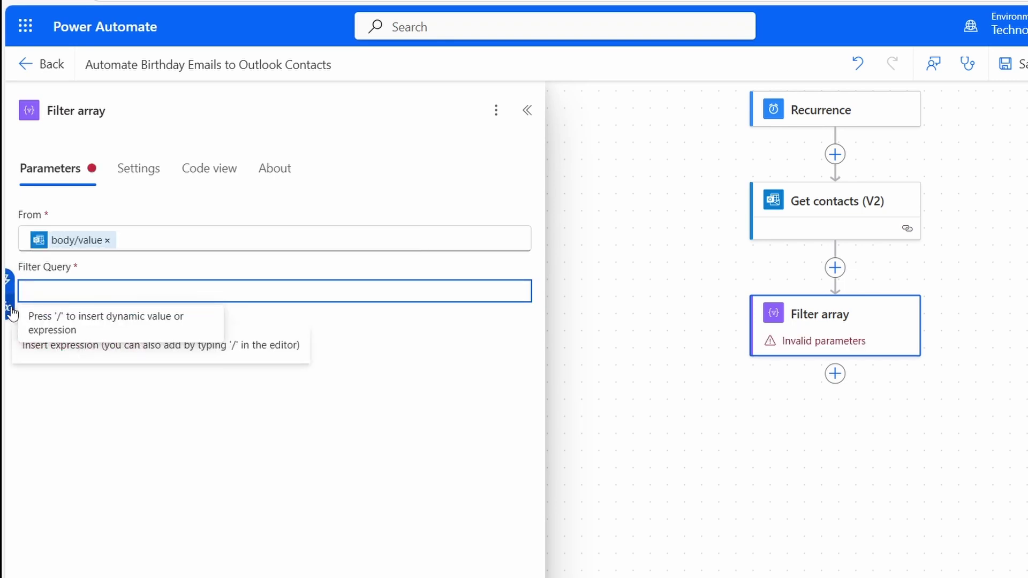
left_click(10, 309)
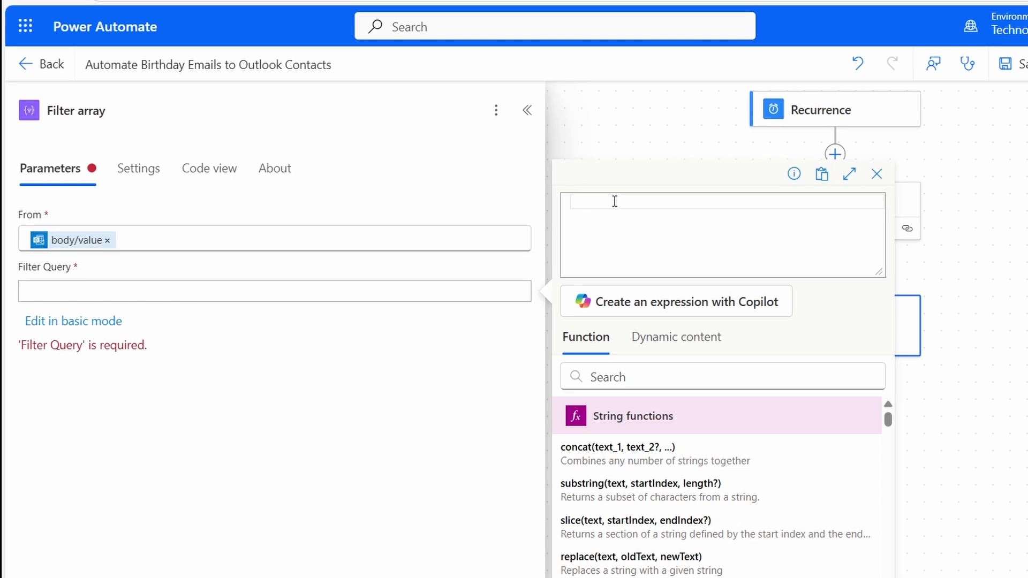
type("not(empty(item()?['birthday']))")
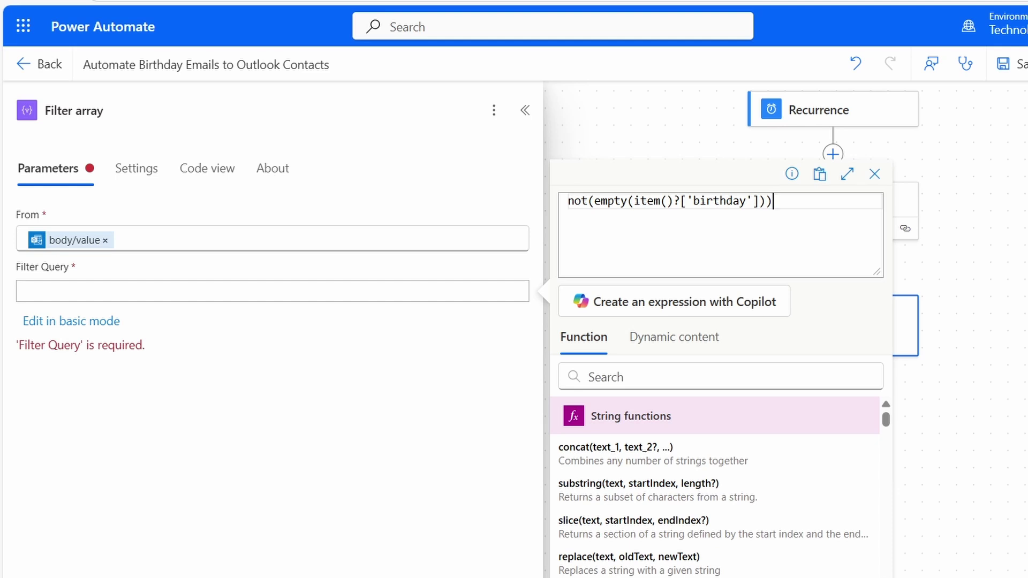
left_click(598, 542)
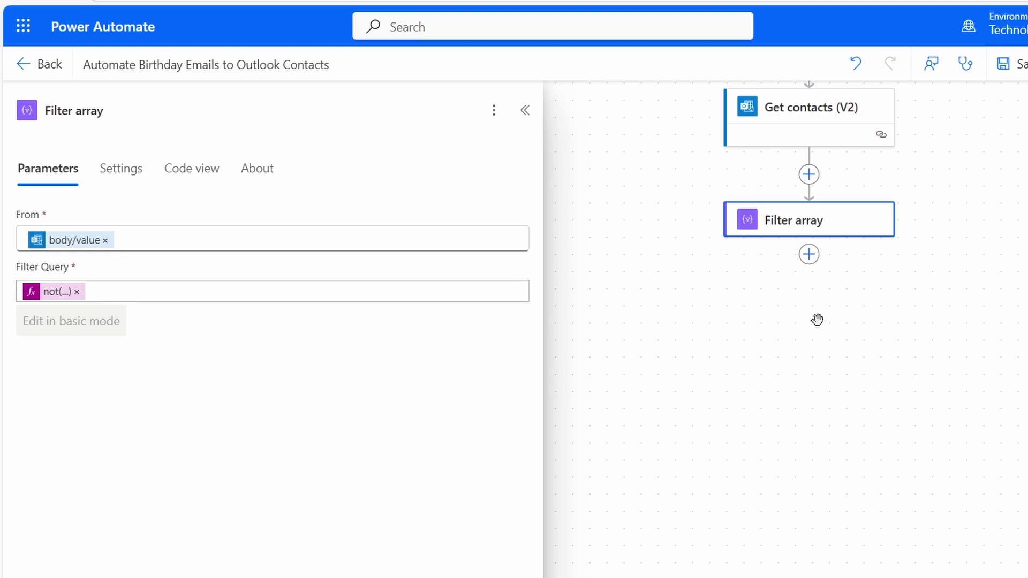
left_click(809, 254)
type("current time")
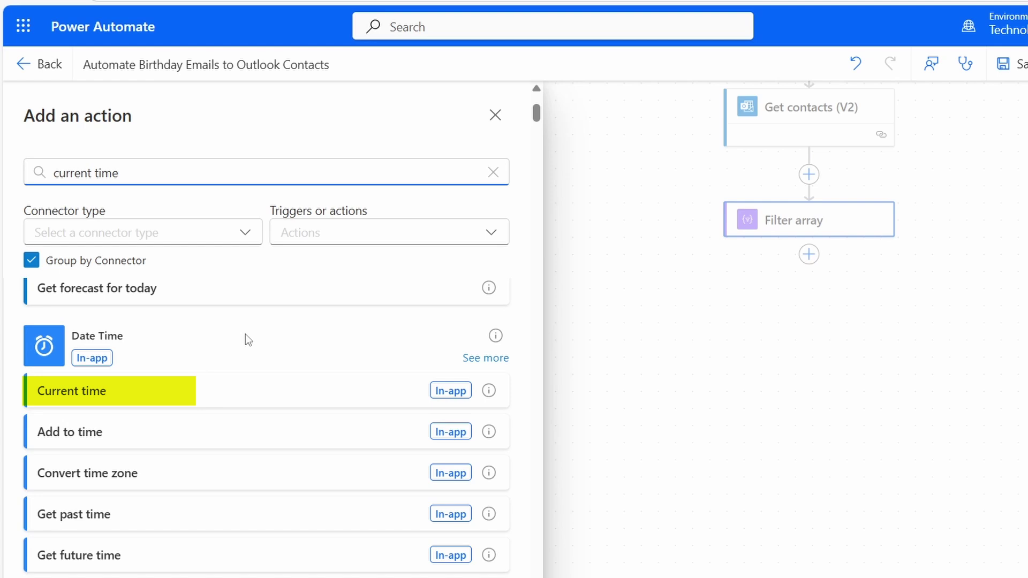
Add the Date Time 'Current time' action below Filter array.
left_click(223, 397)
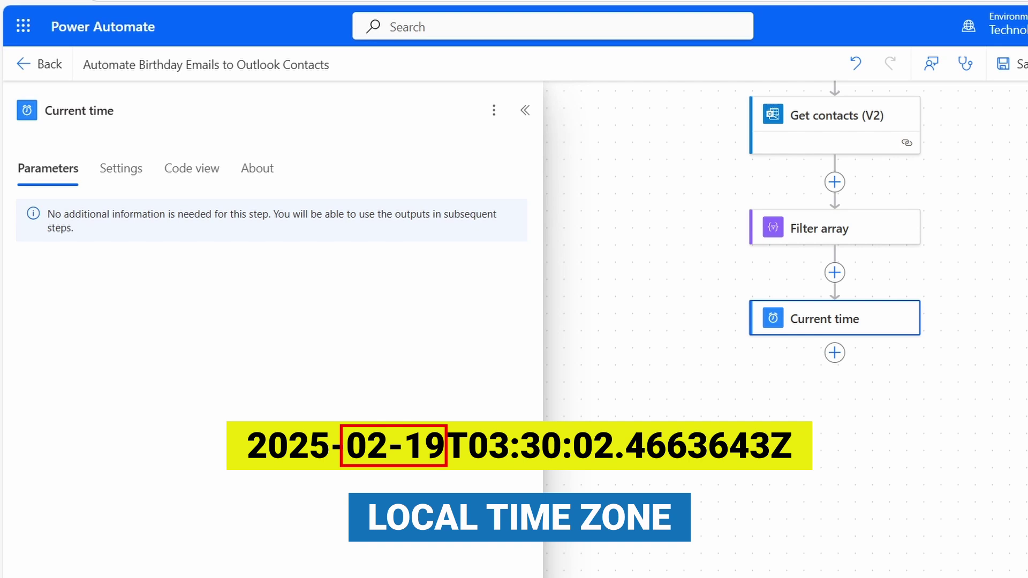
Add a Convert time zone action after Current time, using Current time as base time.
left_click(834, 355)
type("co")
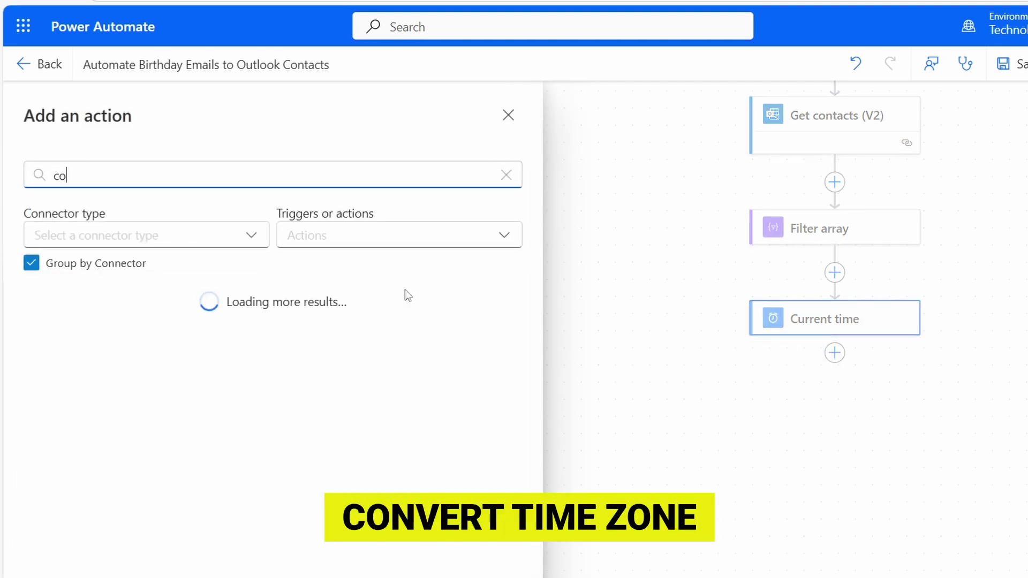
type("nvert time zone")
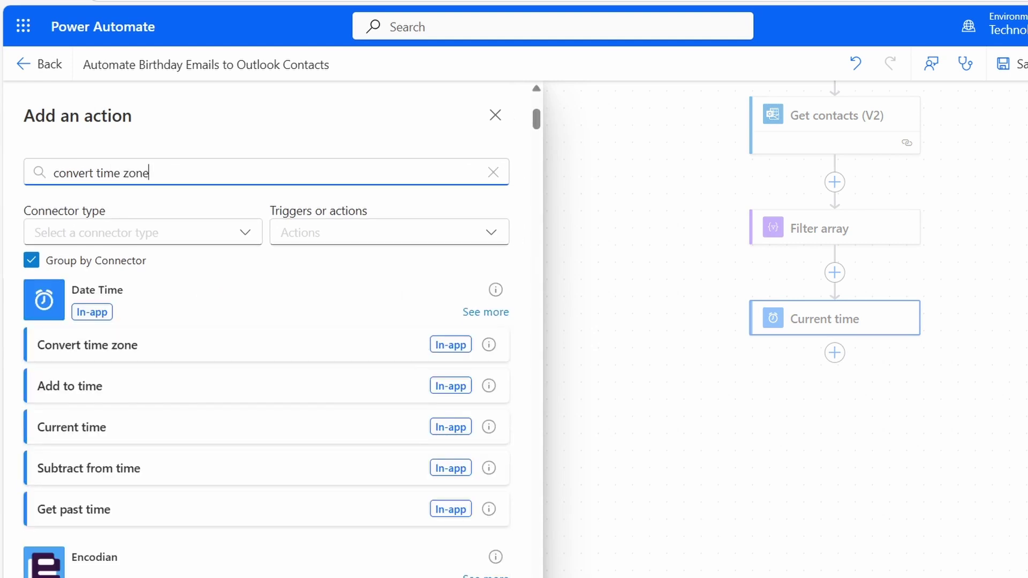
left_click(156, 356)
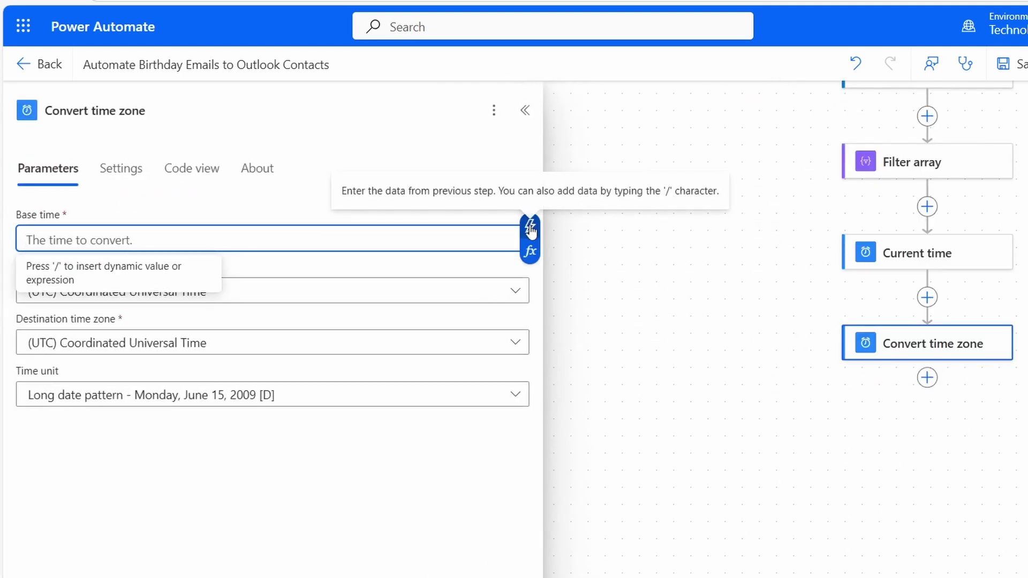
left_click(530, 229)
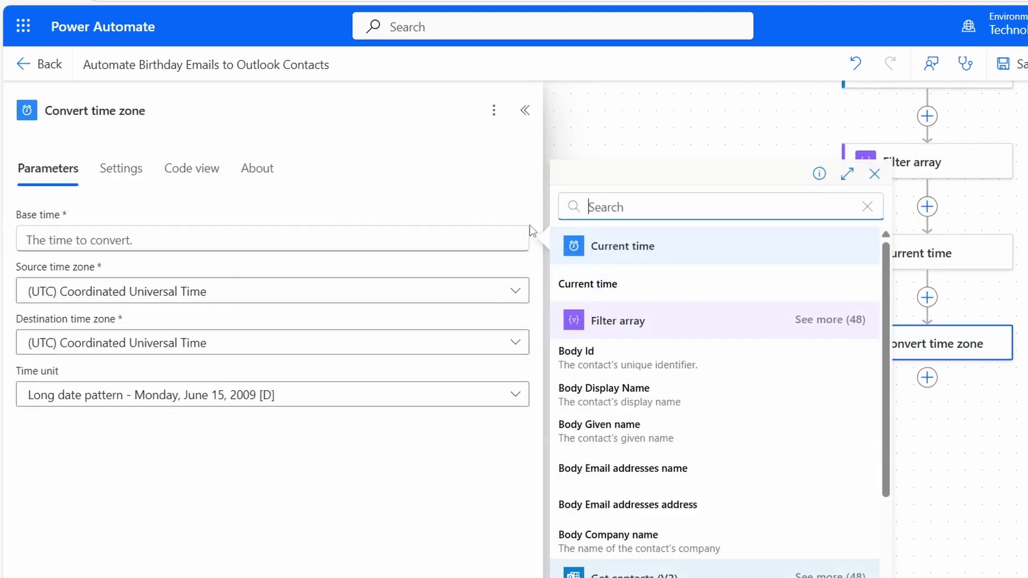
left_click(643, 279)
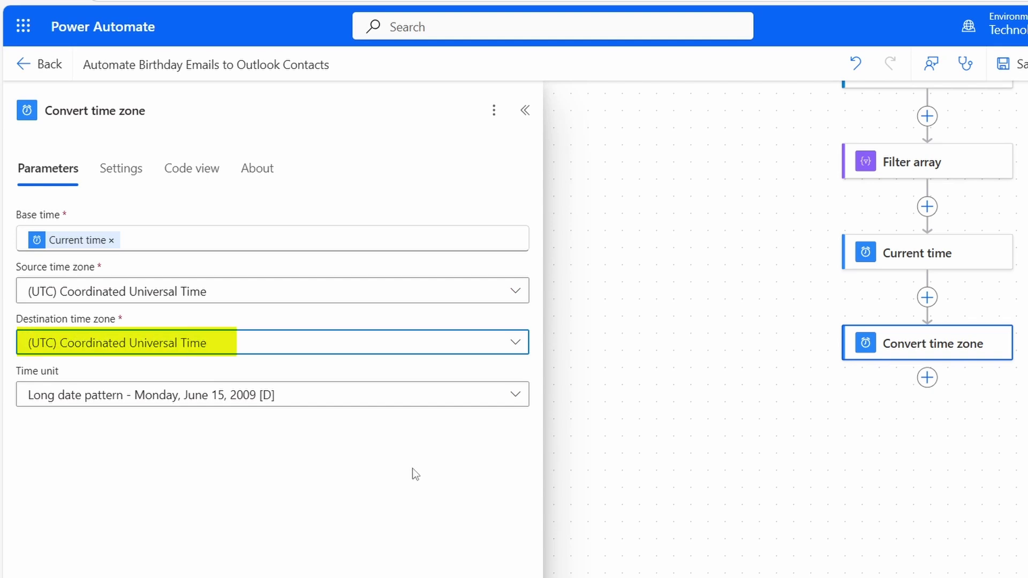
Set destination time zone to UTC+05:30 Chennai, Kolkata, Mumbai, New Delhi with custom format MM-dd.
left_click(423, 345)
type("delhi")
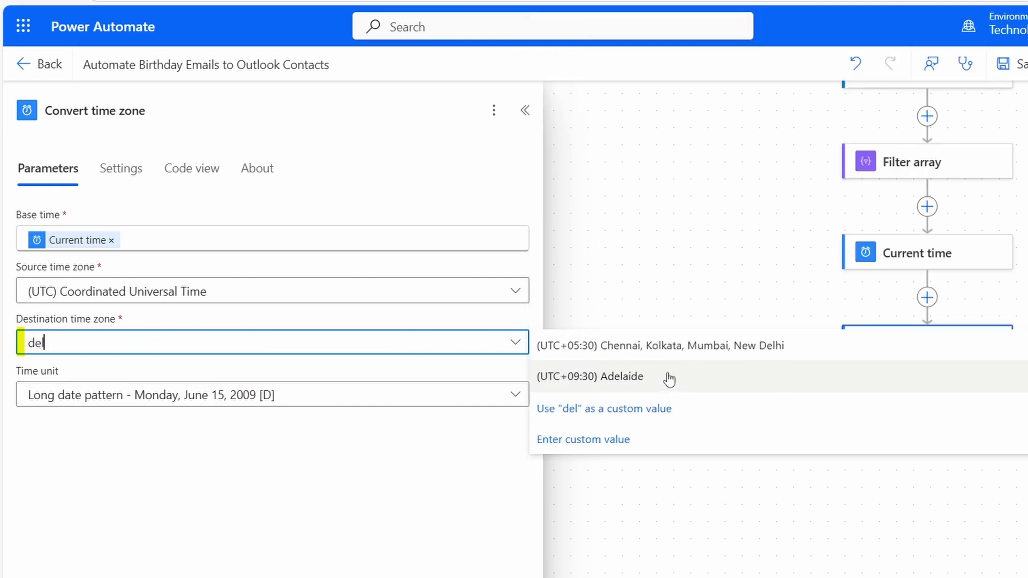
left_click(645, 345)
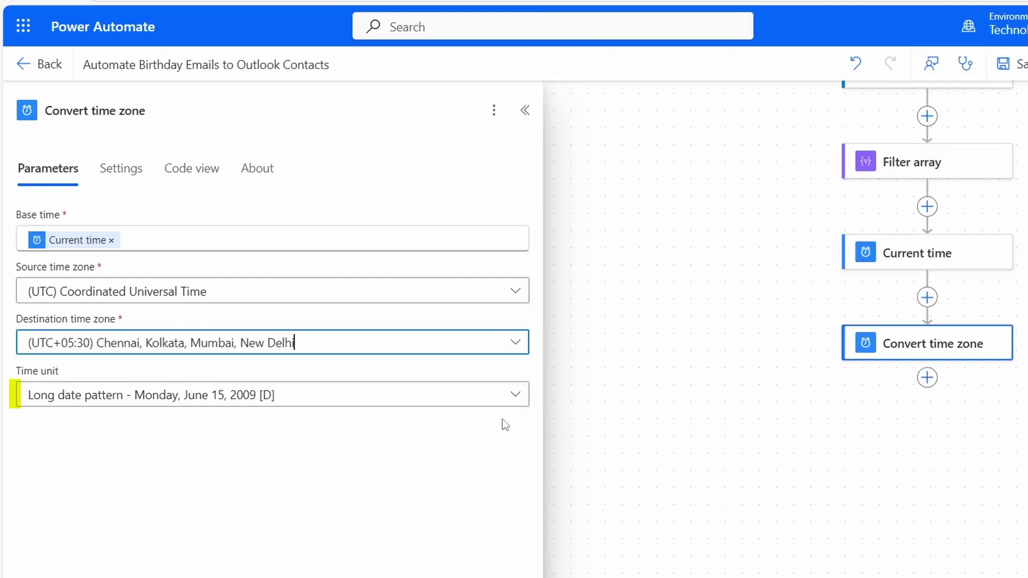
left_click(371, 406)
scroll(666, 397, "down", 1)
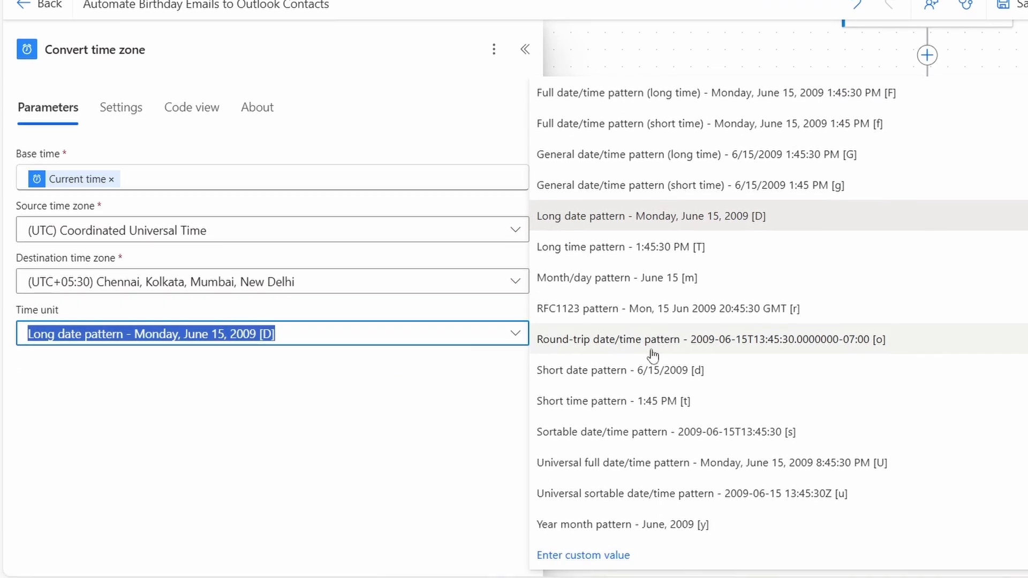
left_click(582, 563)
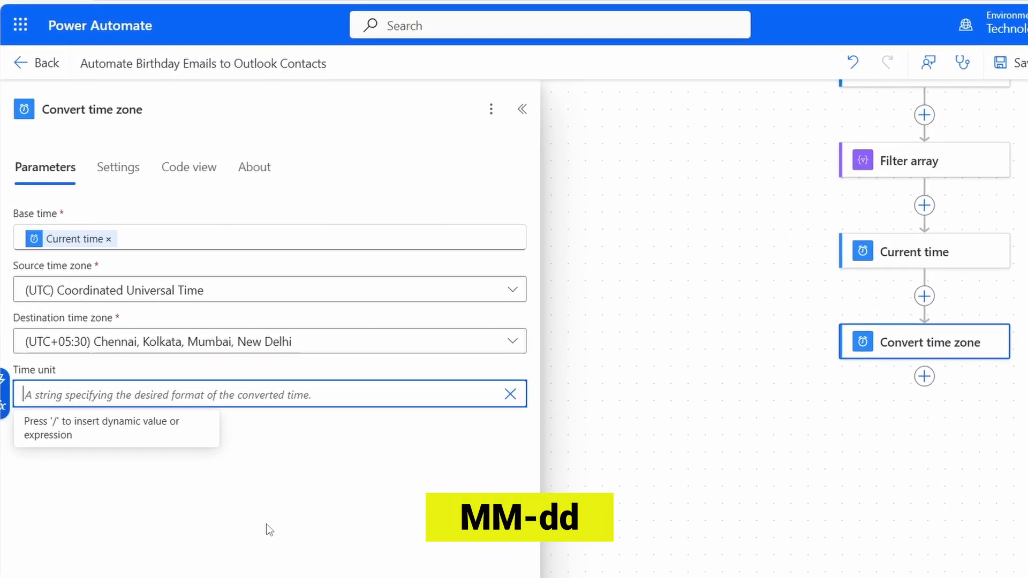
type("MM-")
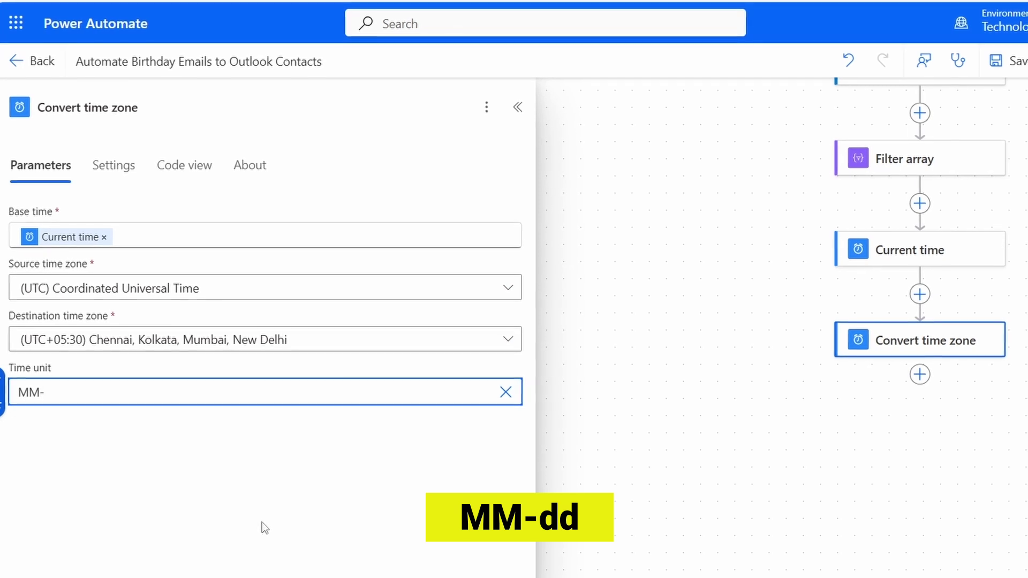
type("dd")
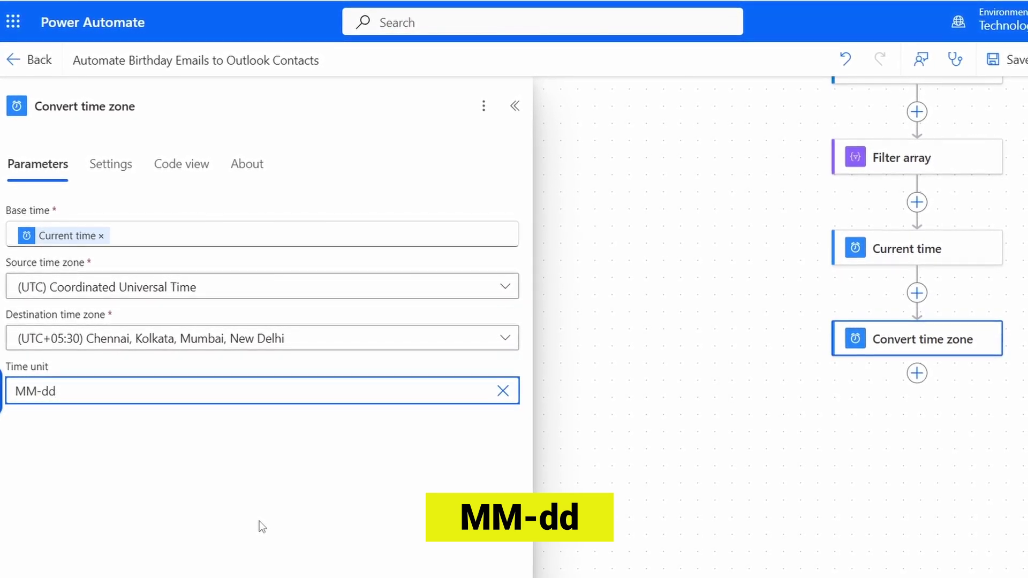
Rename the Convert time zone step to 'Current Day Month'.
left_click(221, 106)
left_click_drag(220, 105, 49, 114)
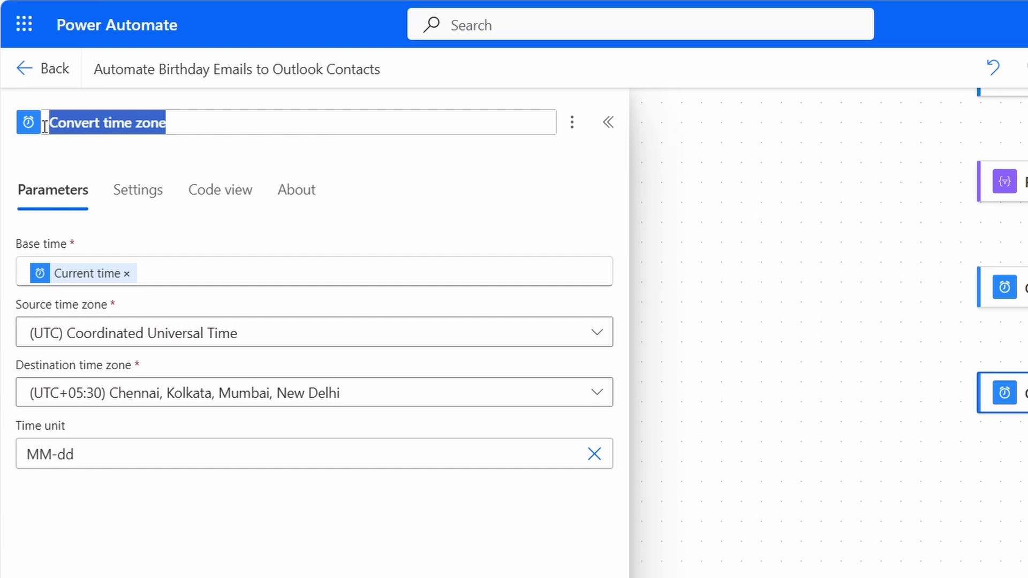
type("Current Day Month")
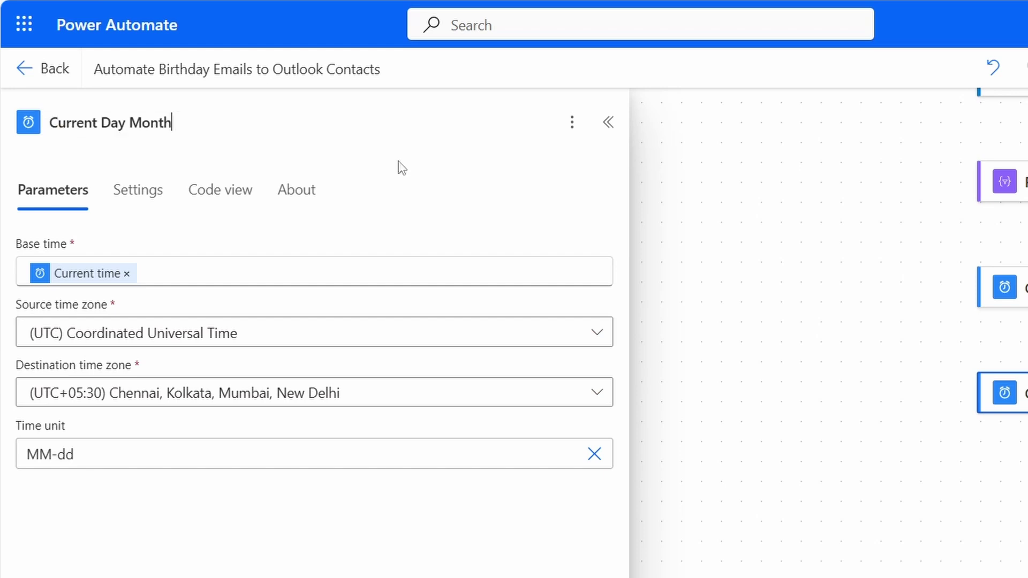
left_click(608, 122)
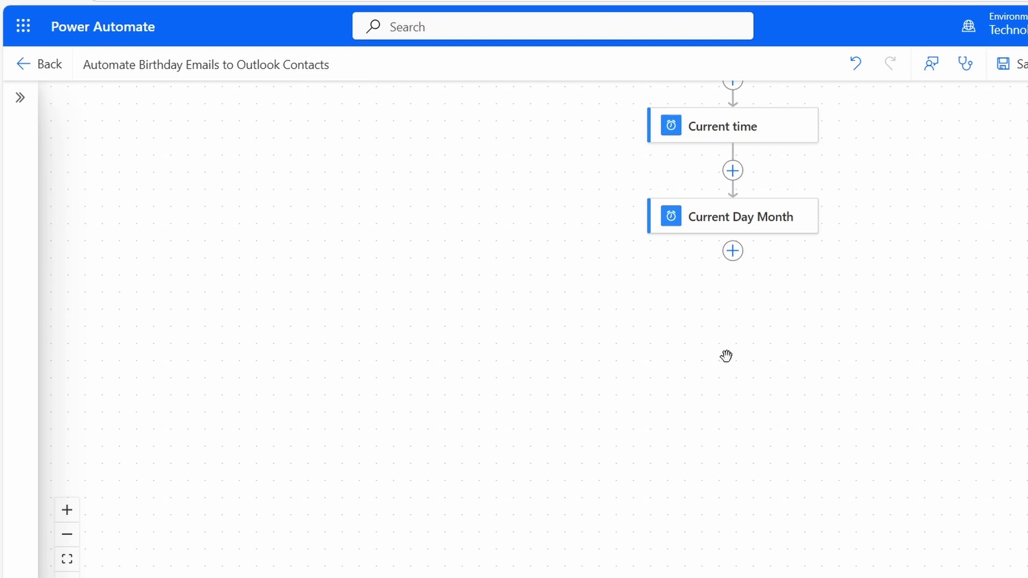
Add an Apply to each loop after Current Day Month that iterates over the Filter array Body output.
left_click(733, 251)
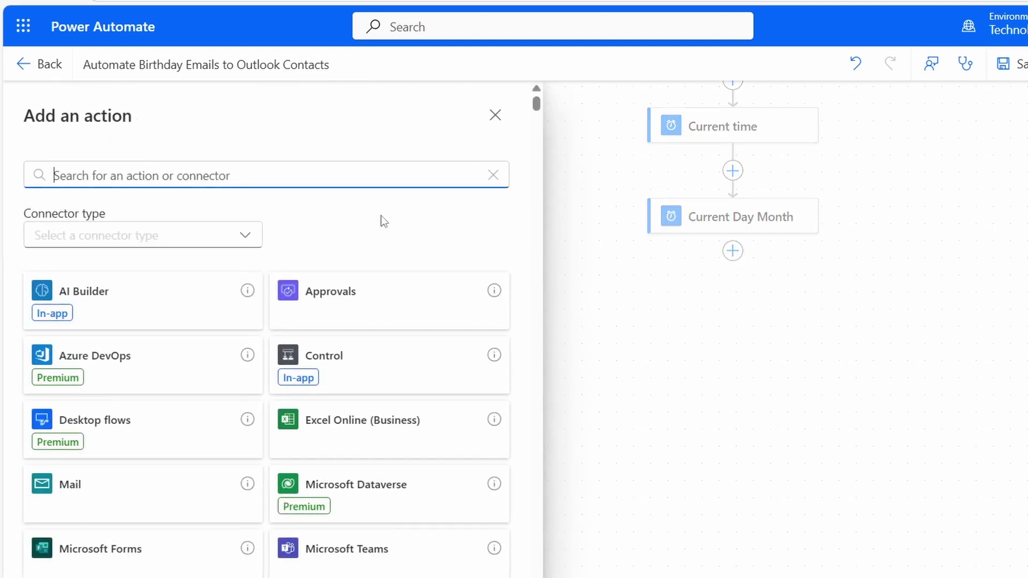
type("apply to each")
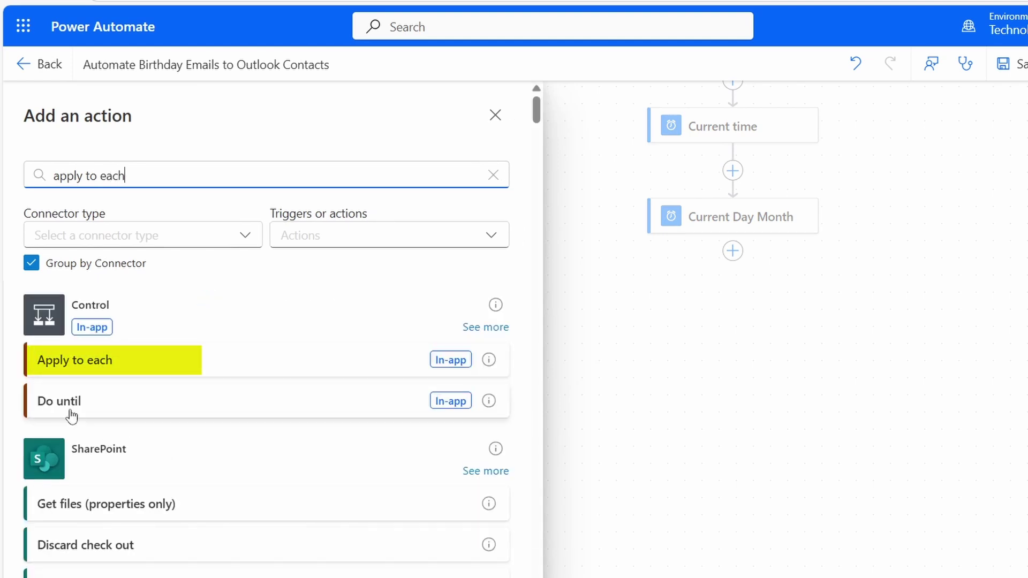
left_click(104, 362)
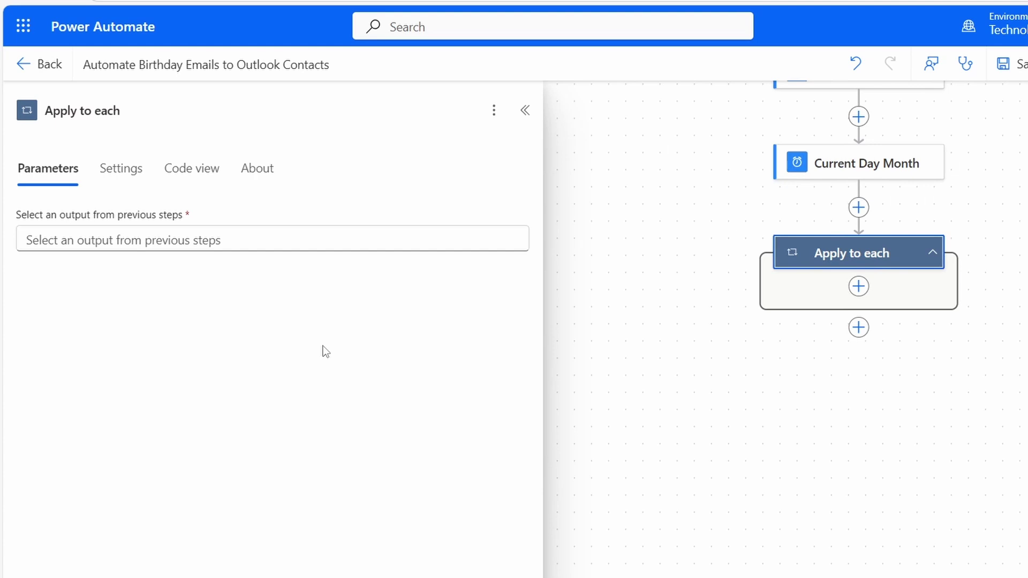
left_click(387, 234)
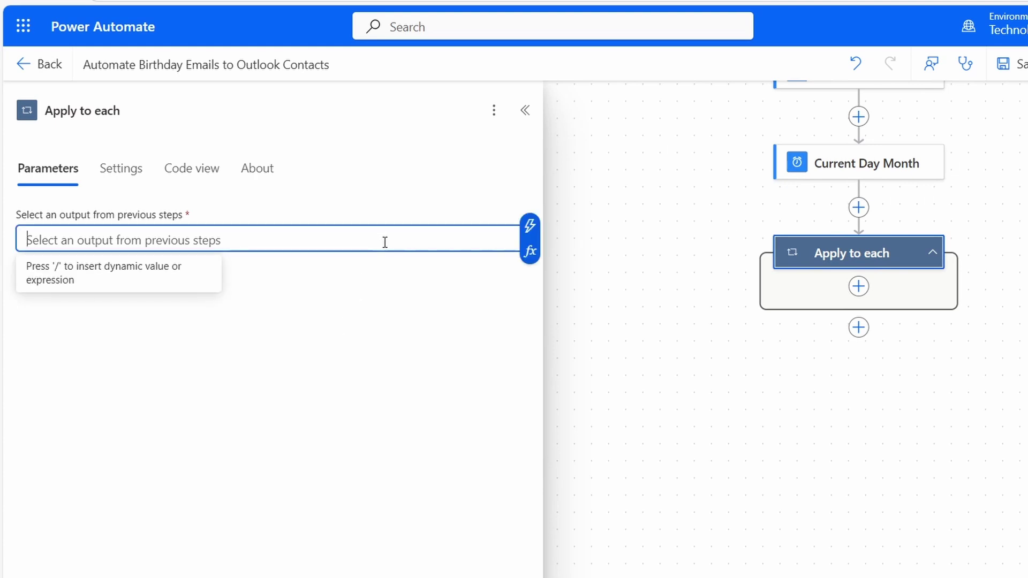
left_click(531, 230)
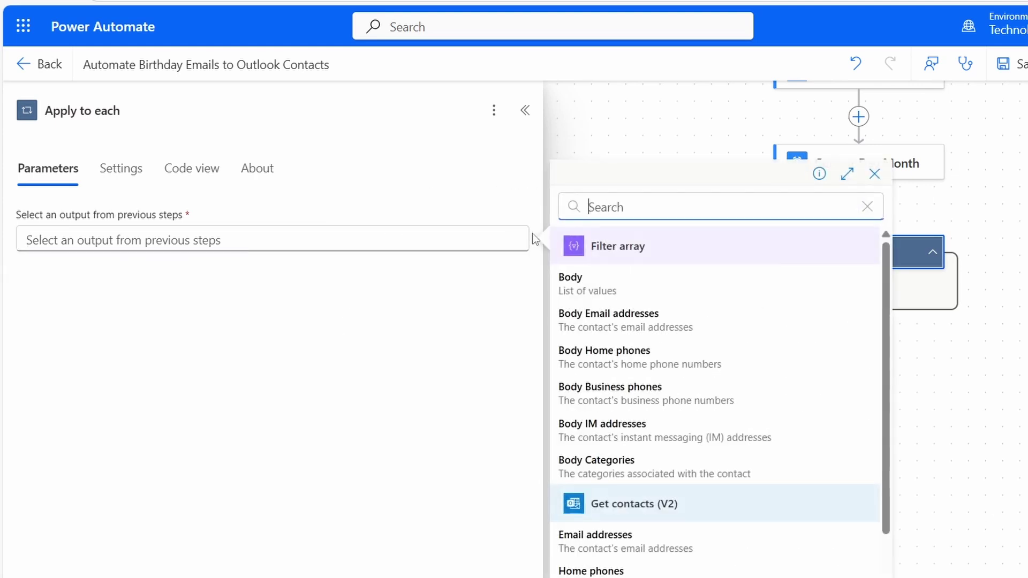
left_click(717, 293)
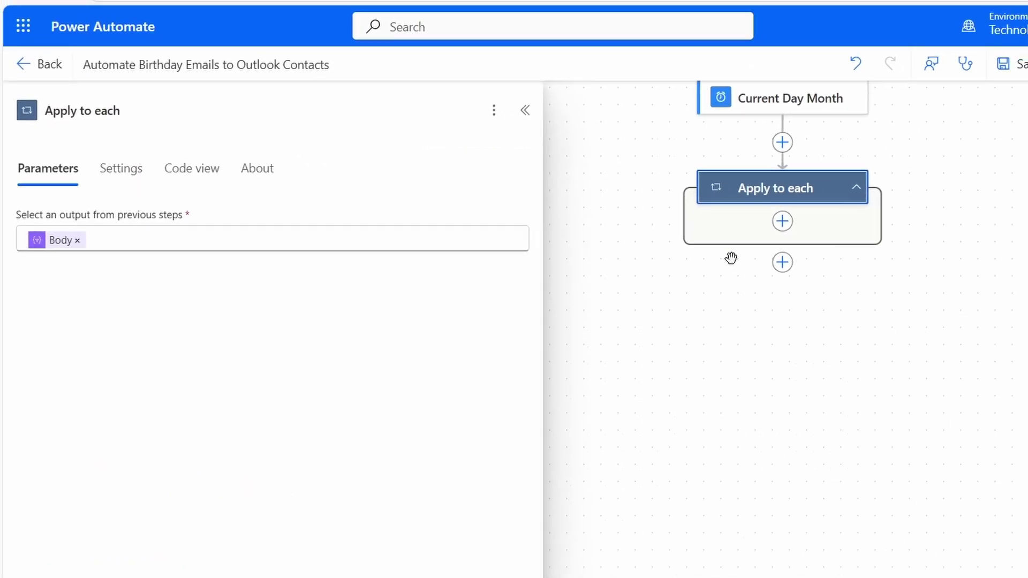
Add a Compose action inside the loop whose input is the expression item()?['birthday'].
left_click(783, 221)
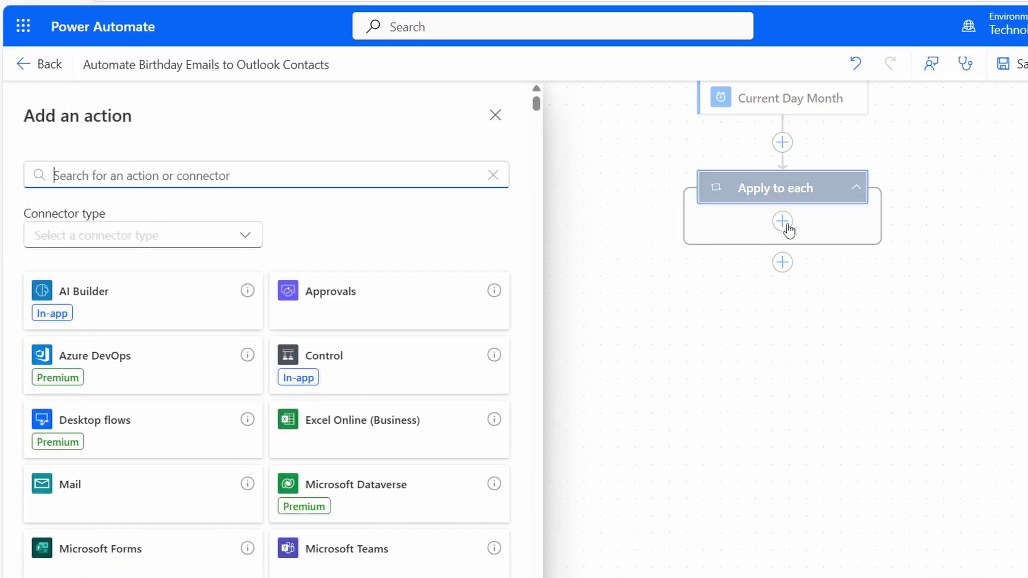
type("compose")
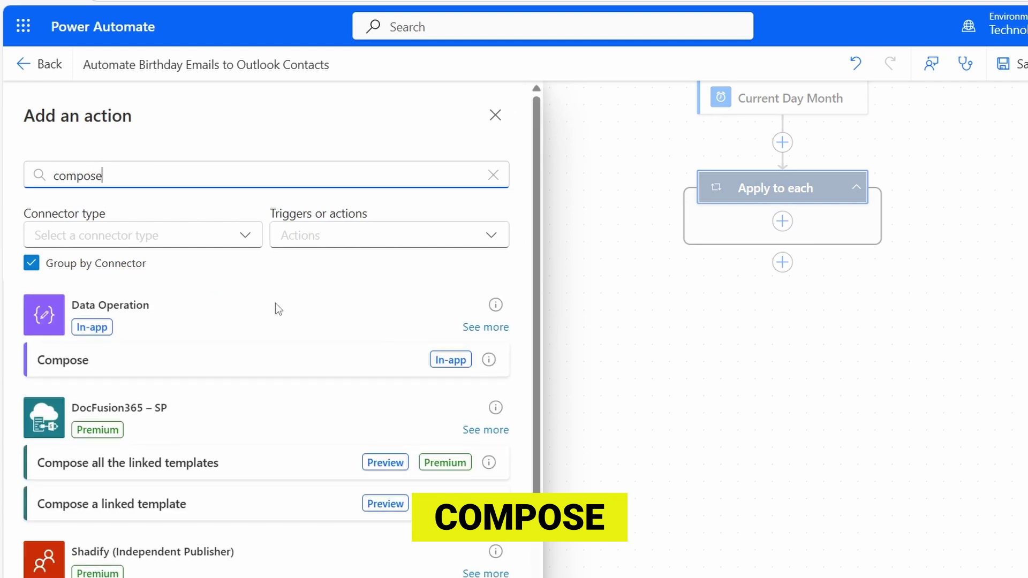
left_click(165, 369)
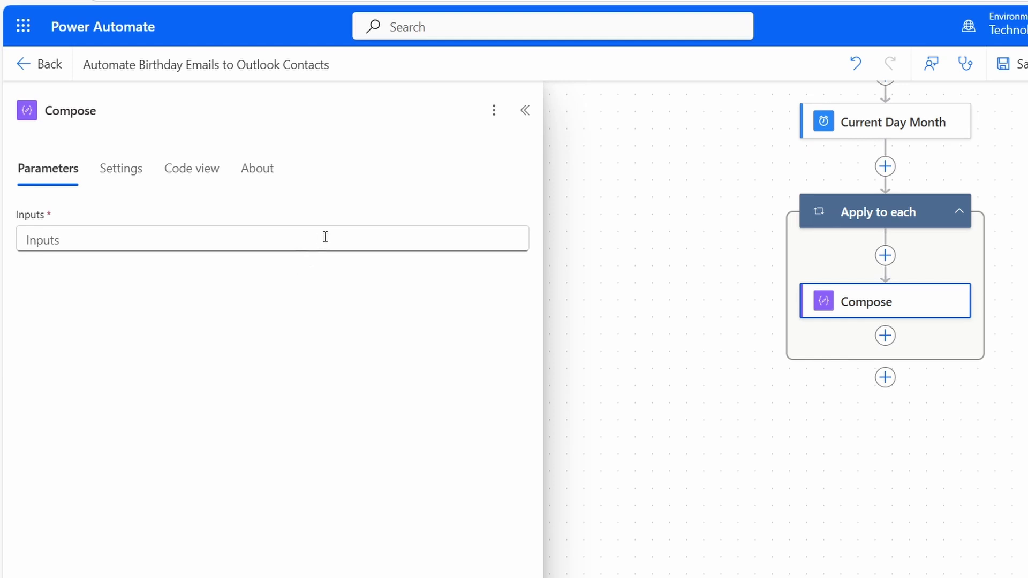
left_click(326, 236)
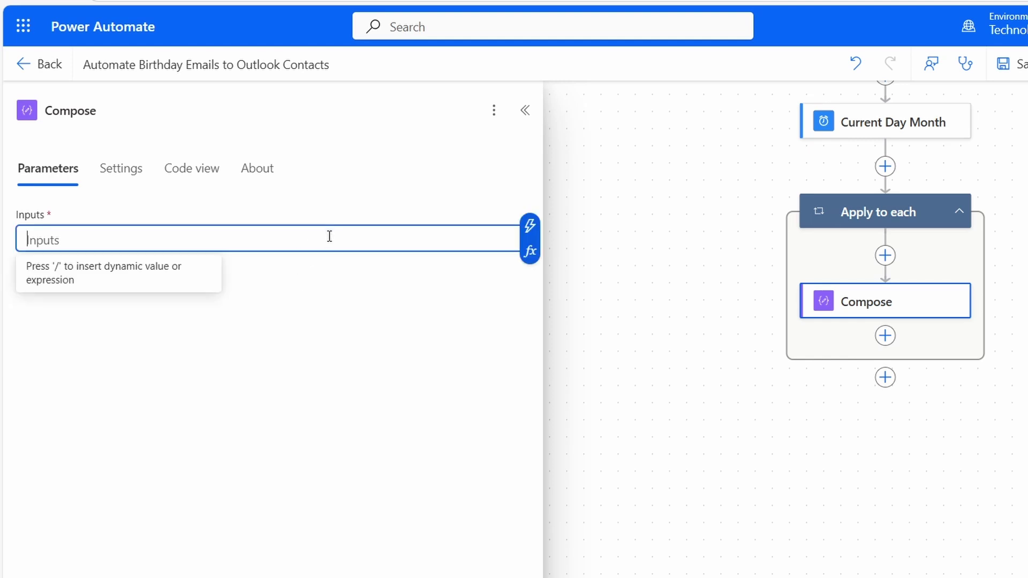
left_click(530, 256)
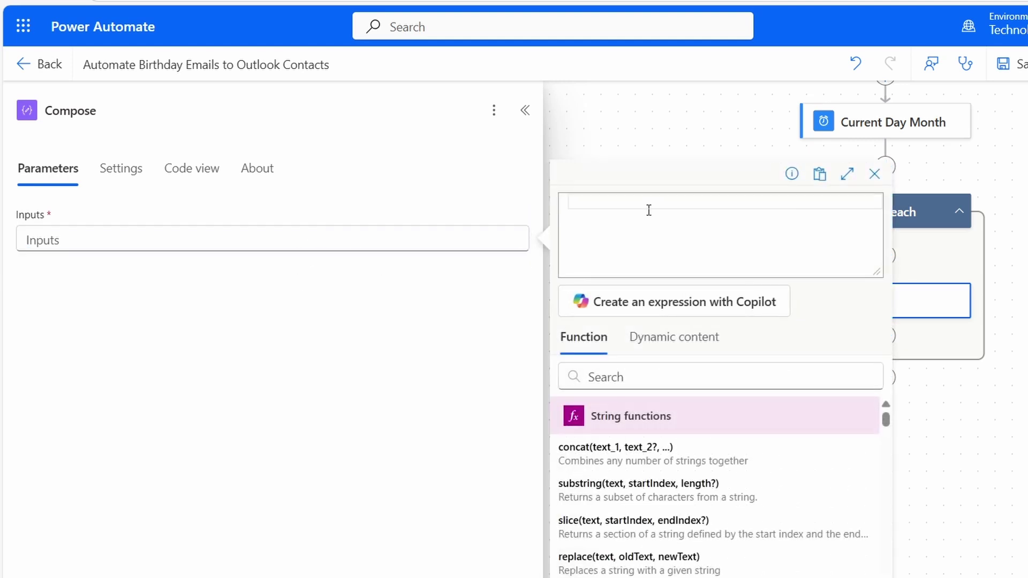
type("item()?['birthday']")
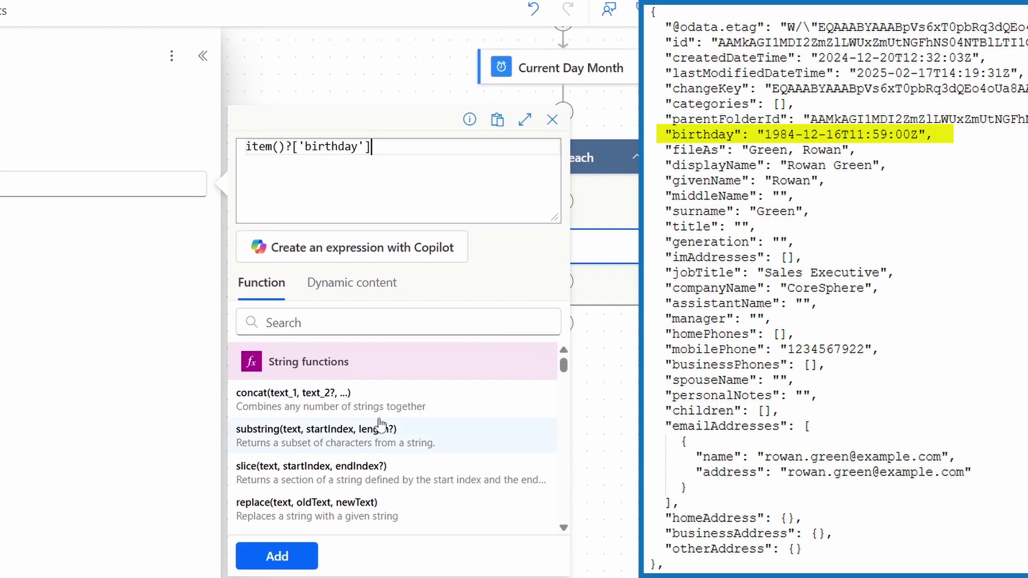
left_click(275, 556)
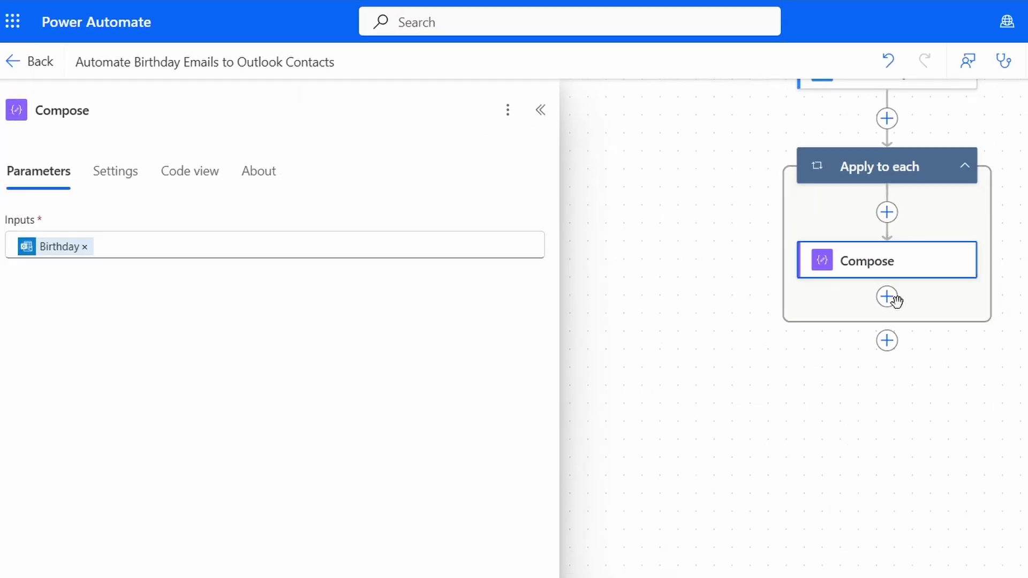
Add a Convert time zone action below Compose, using Compose Outputs as the base time.
left_click(855, 290)
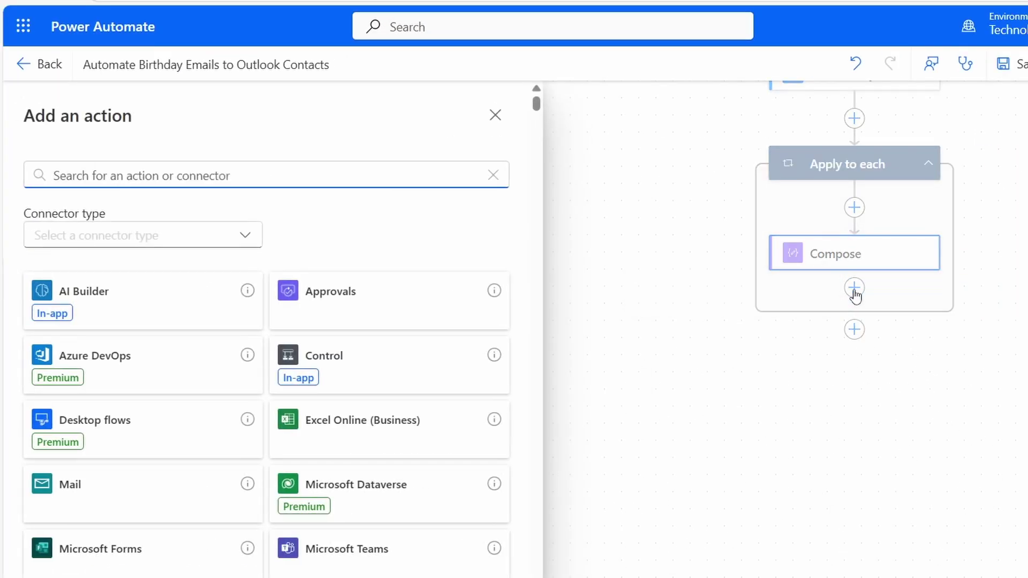
type("convert ti")
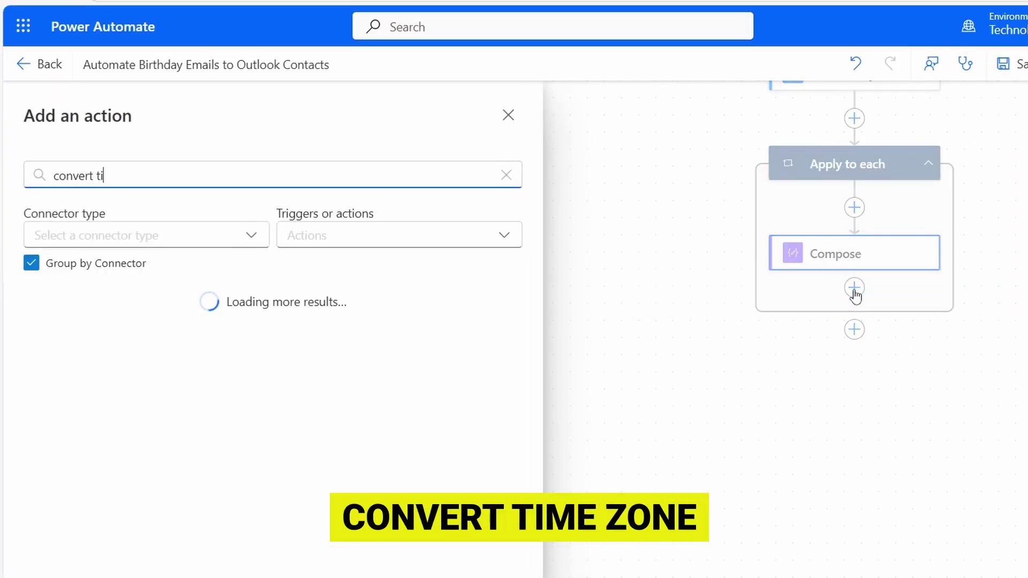
type("me zone")
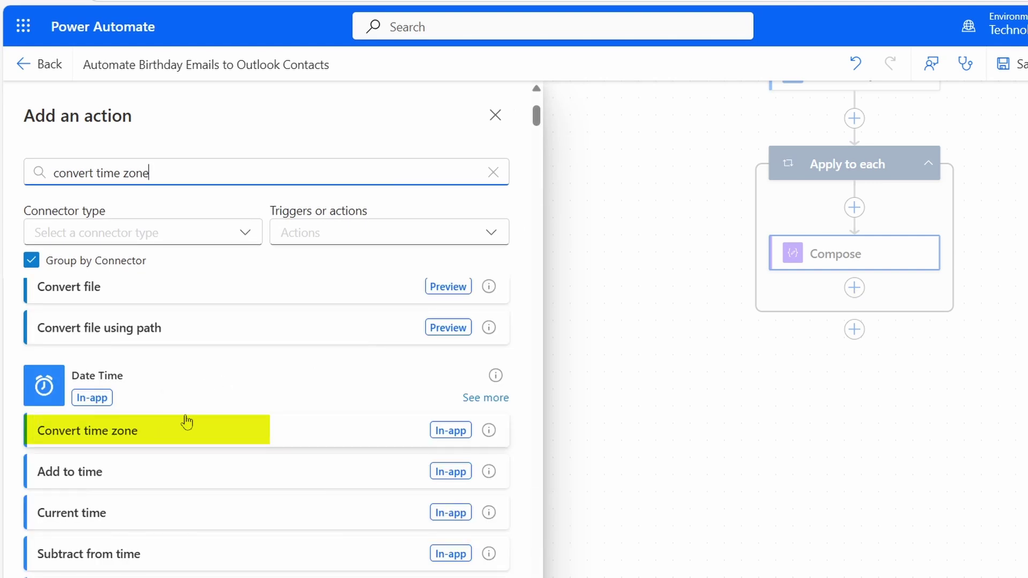
left_click(174, 431)
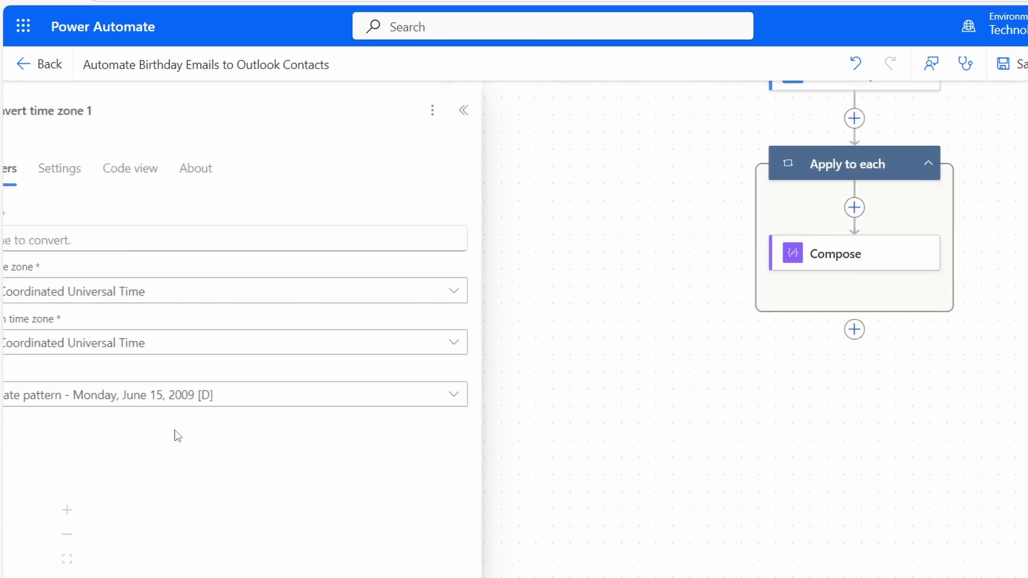
left_click(364, 236)
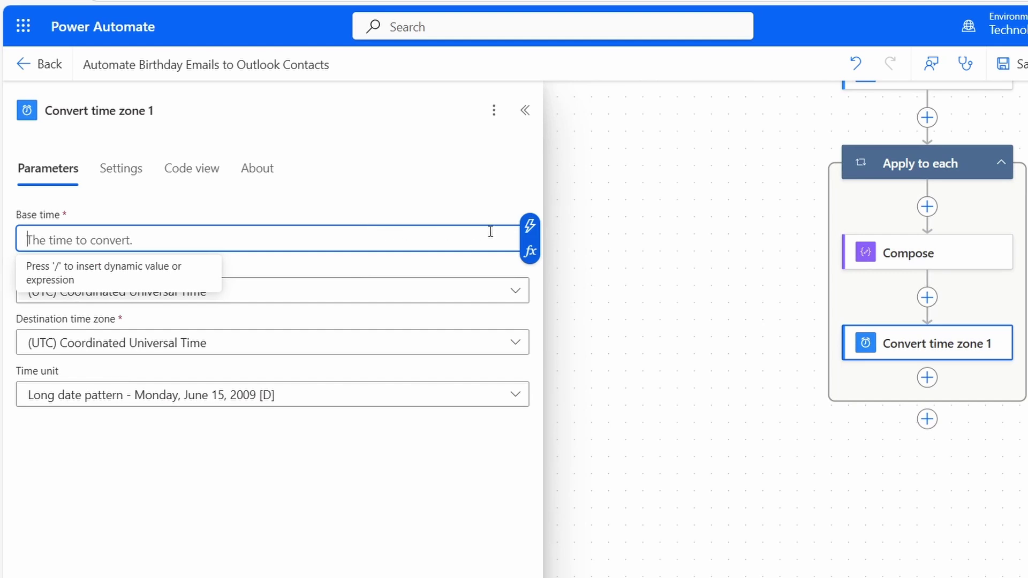
left_click(530, 227)
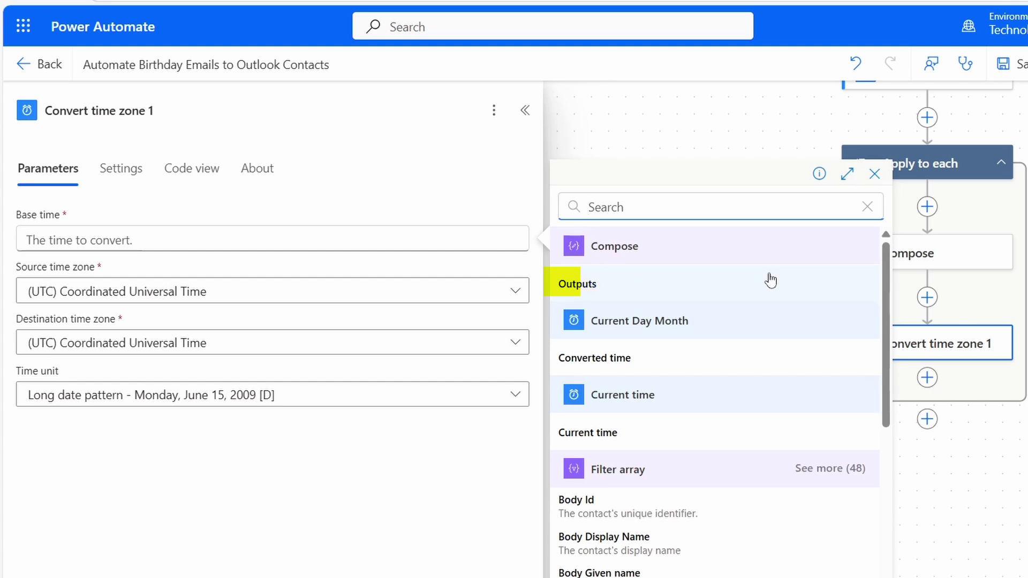
left_click(770, 280)
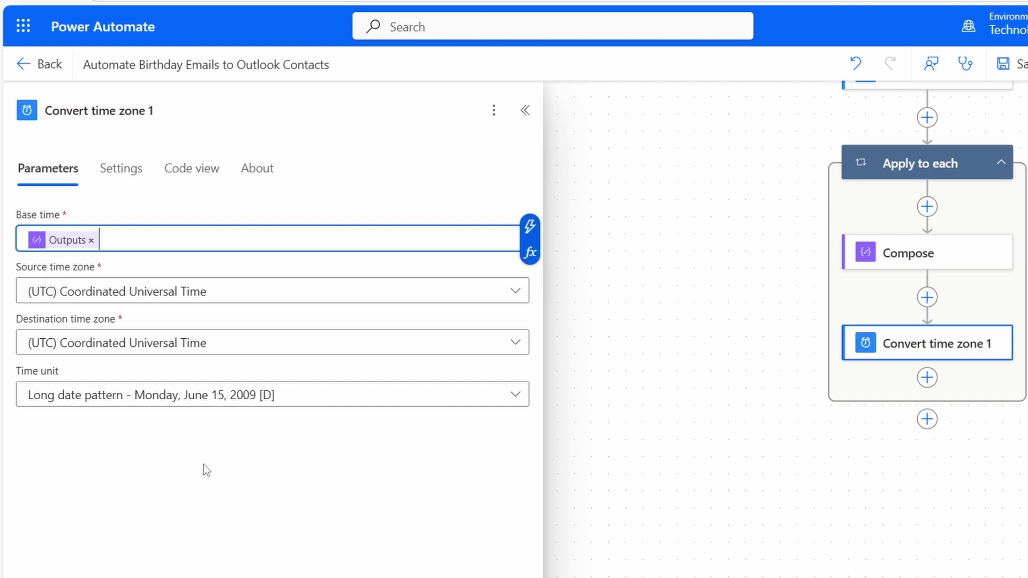
Set the destination time zone to (UTC+05:30) New Delhi and a custom time unit MM-dd.
left_click(380, 349)
type("delhi")
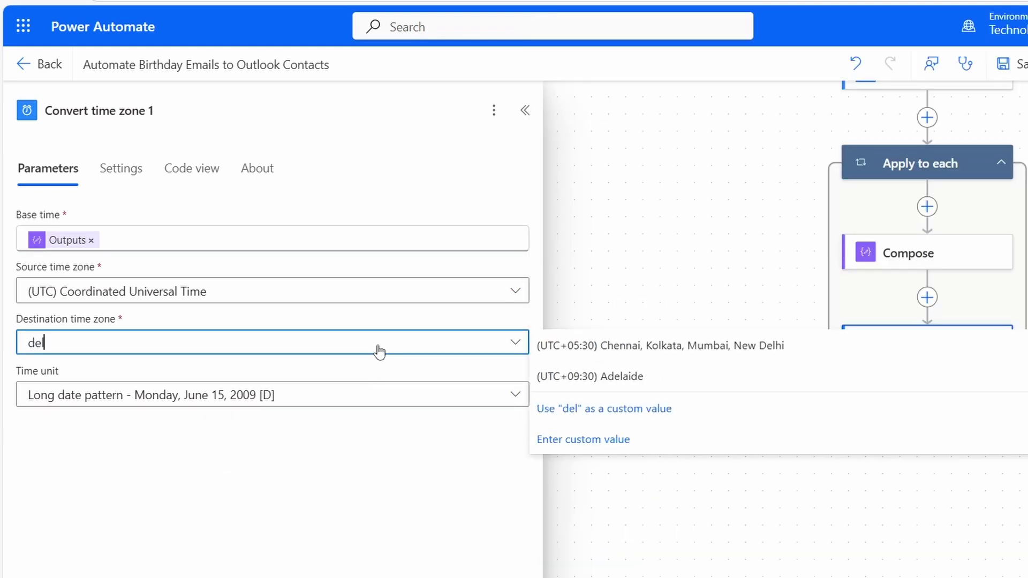
left_click(570, 347)
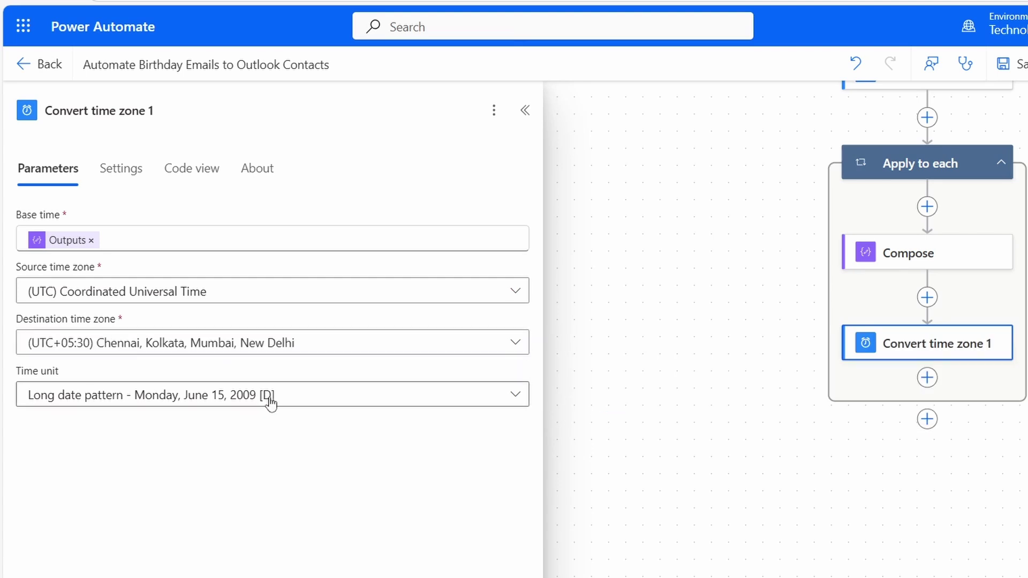
left_click(268, 394)
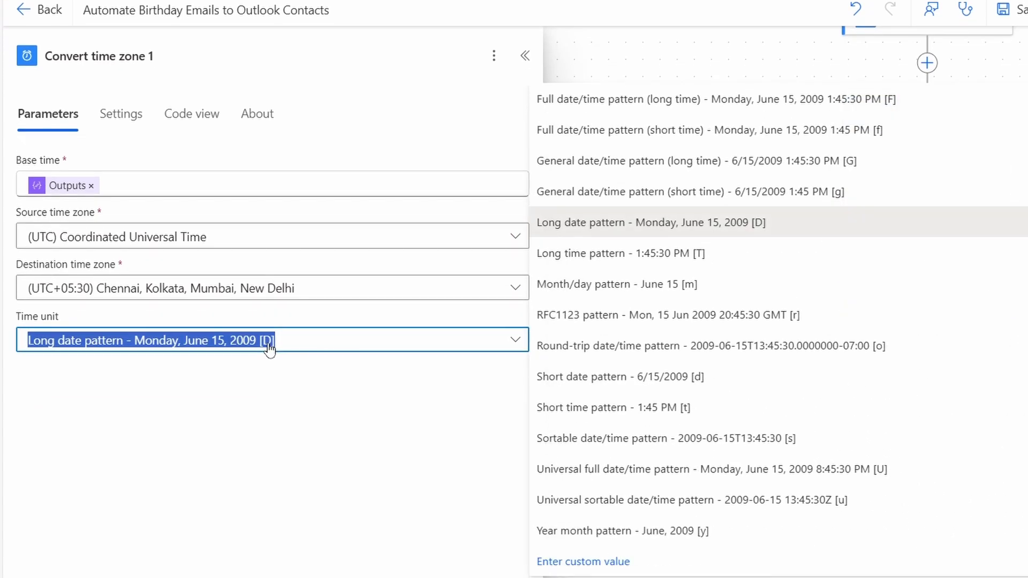
left_click(584, 562)
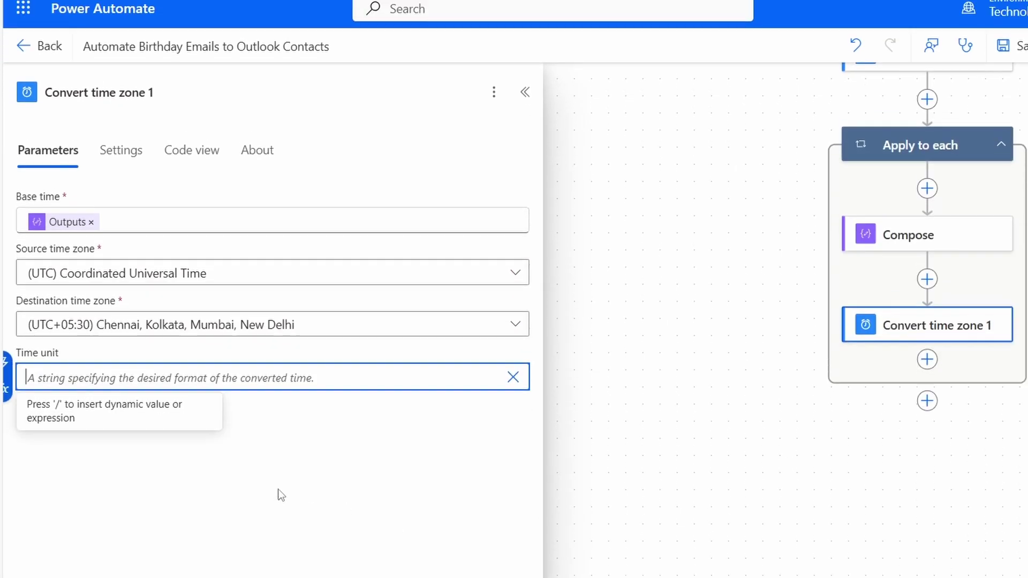
type("M")
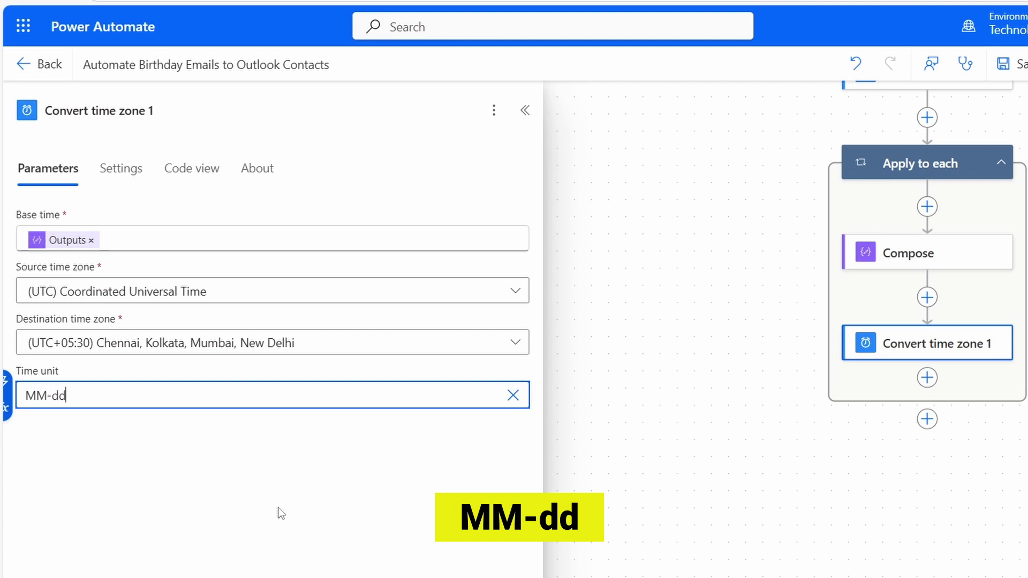
type("M-dd")
Rename the conversion step to 'Birthday Day Month'.
left_click_drag(153, 110, 32, 111)
type("Birthday Day Month")
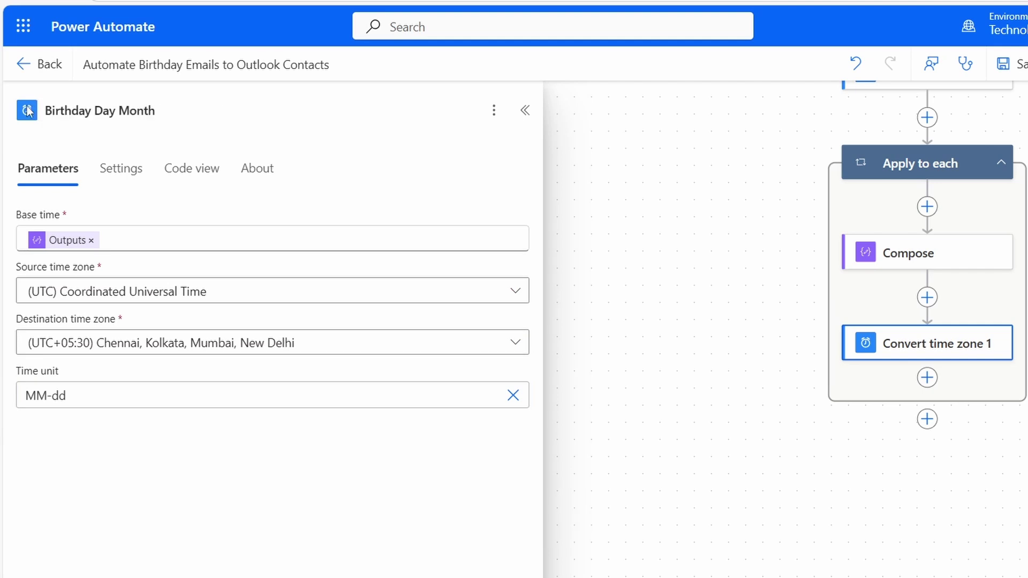
left_click_drag(817, 447, 739, 511)
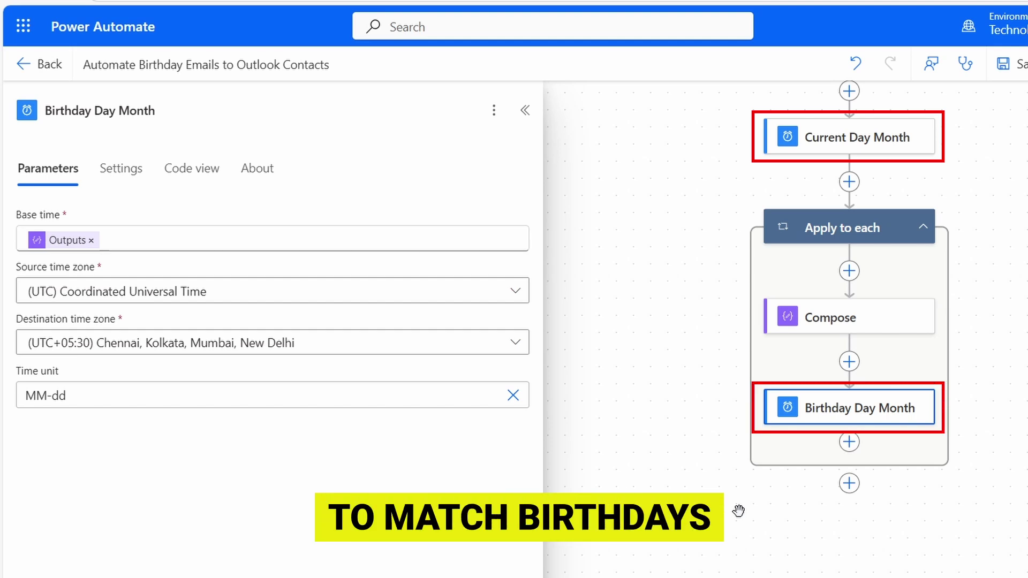
left_click_drag(741, 503, 723, 372)
Add a Control Condition step inside the loop after Birthday Day Month.
left_click(827, 311)
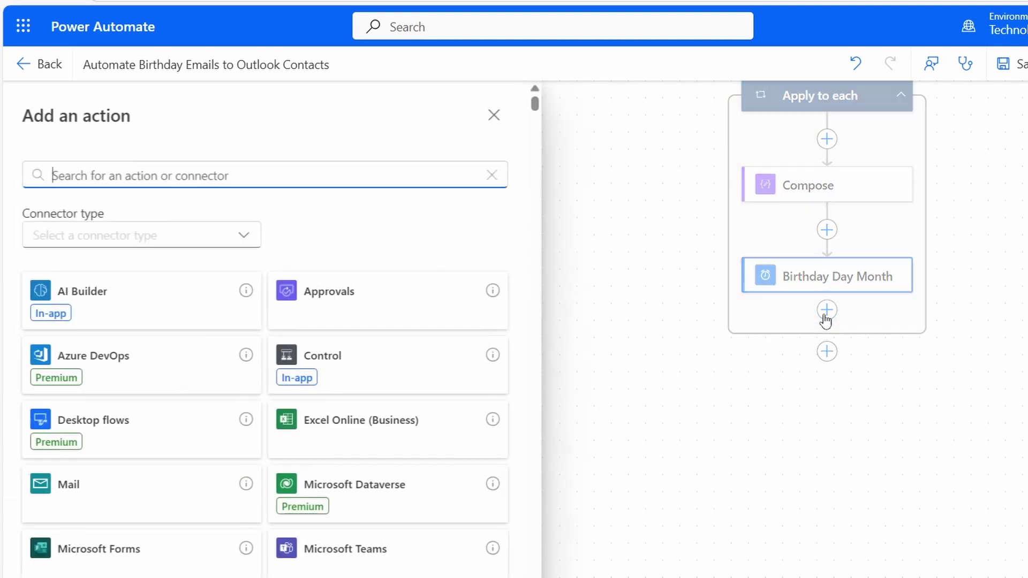
type("condit")
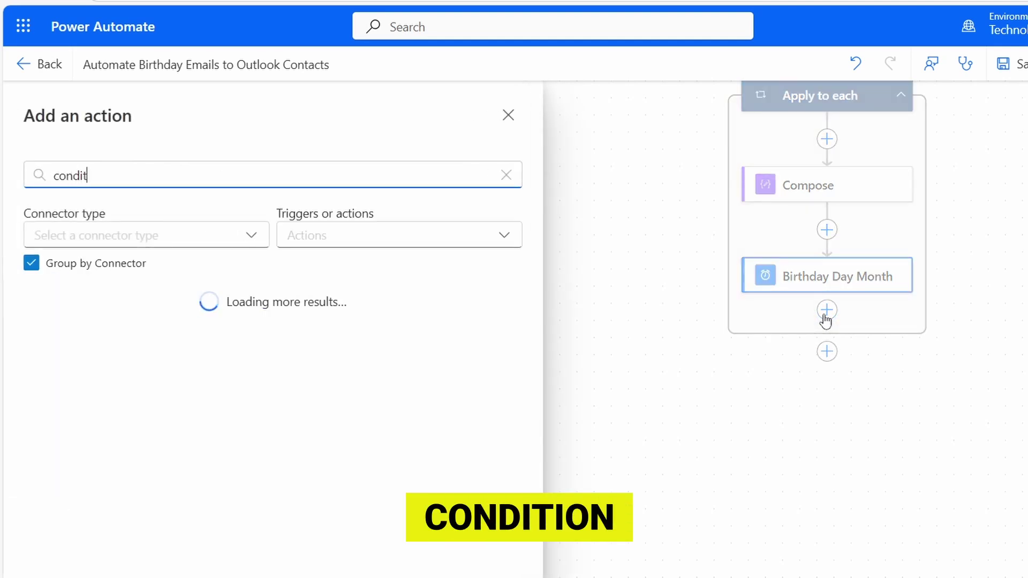
type("ion")
scroll(46, 416, "down", 3)
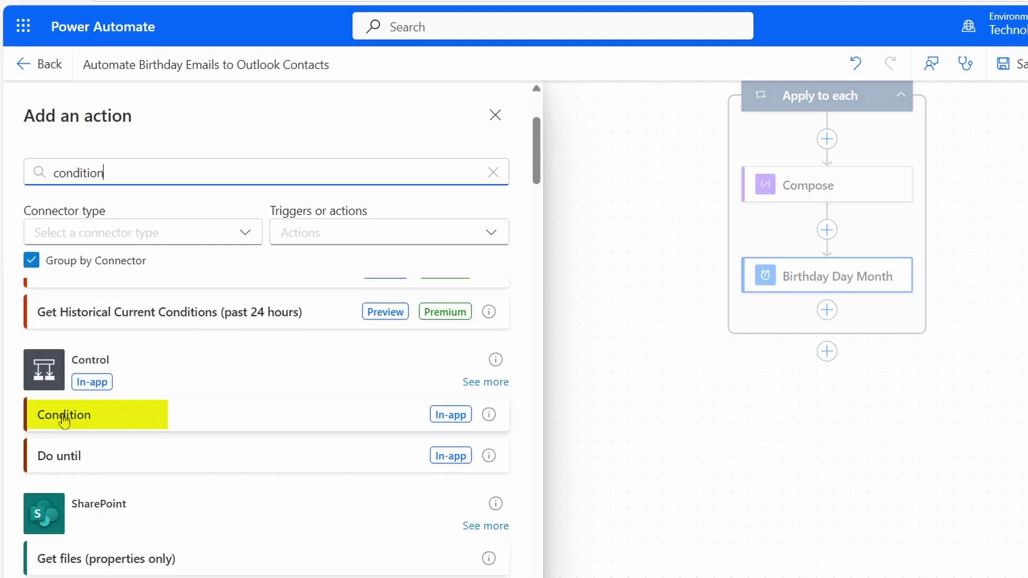
left_click(158, 415)
Make the condition test Current Day Month Converted time equals Birthday Day Month Converted time.
left_click(172, 298)
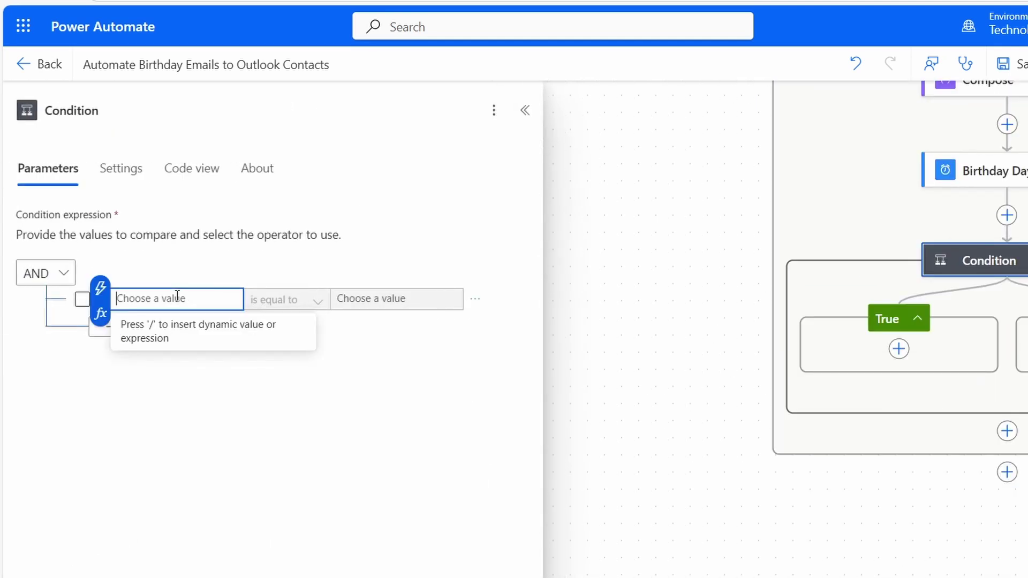
left_click(101, 292)
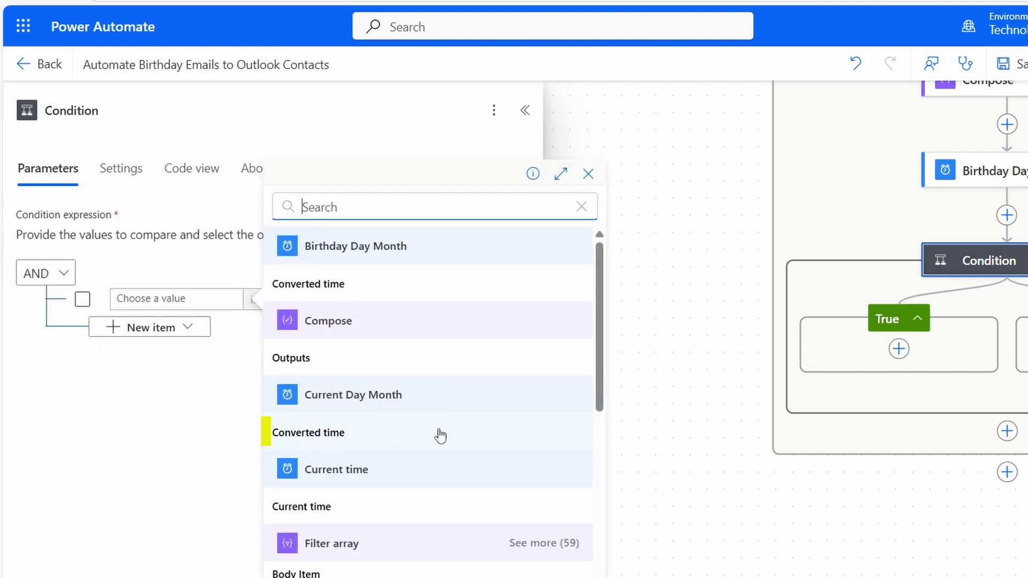
left_click(440, 433)
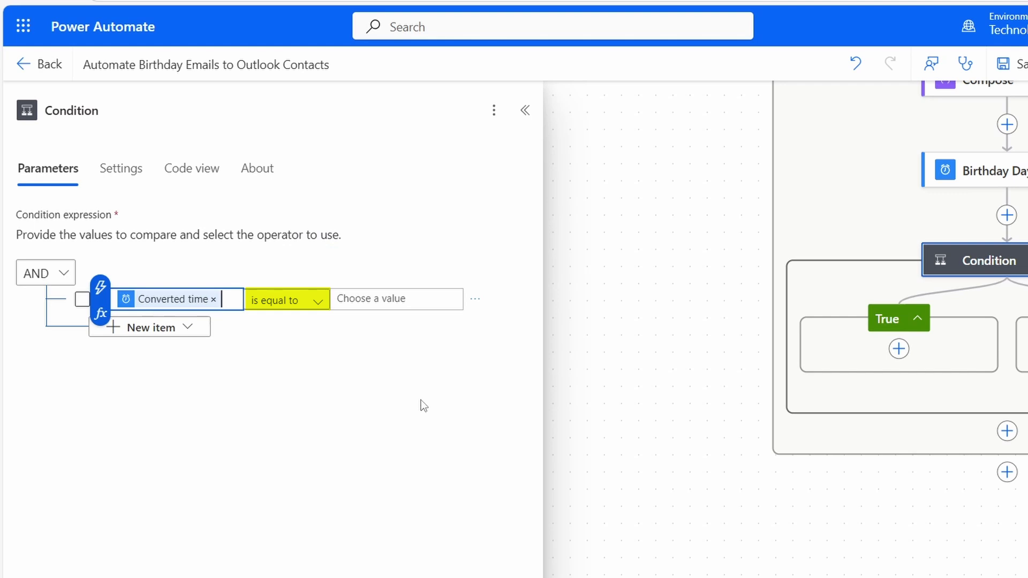
left_click(392, 302)
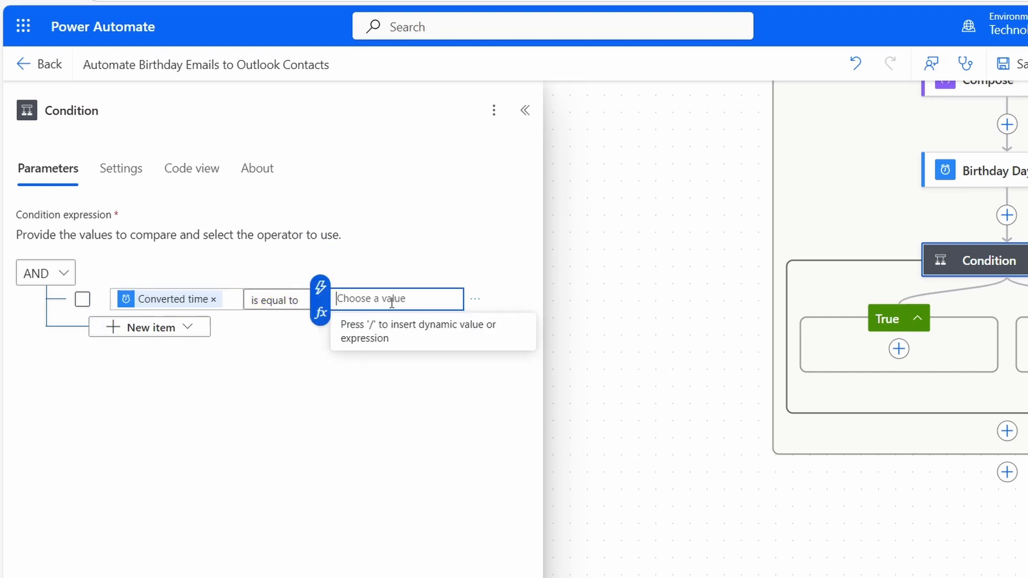
left_click(322, 290)
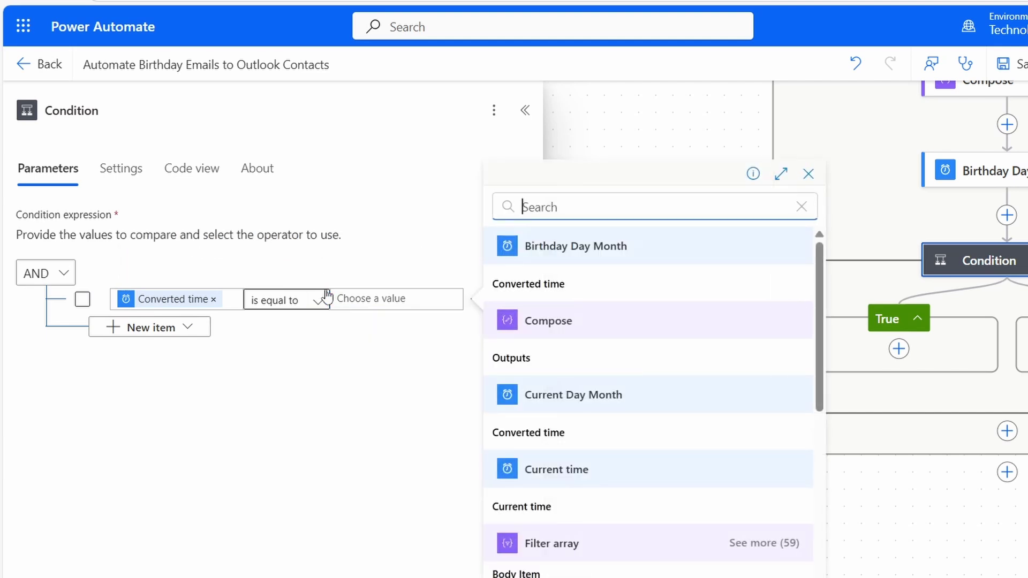
left_click(602, 292)
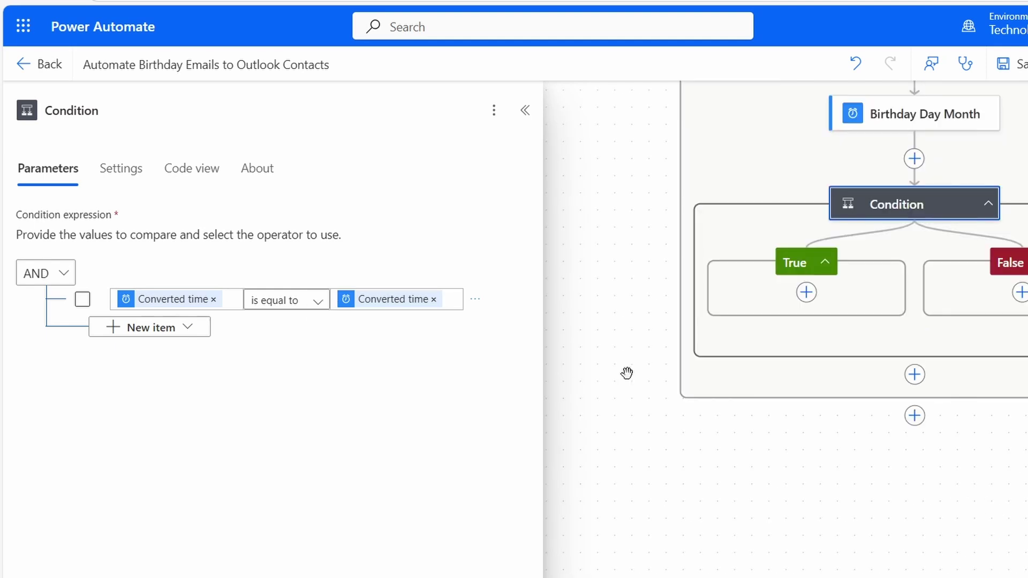
Add an Office 365 Outlook Send an email (V2) action under the True branch.
left_click(806, 293)
type("send email")
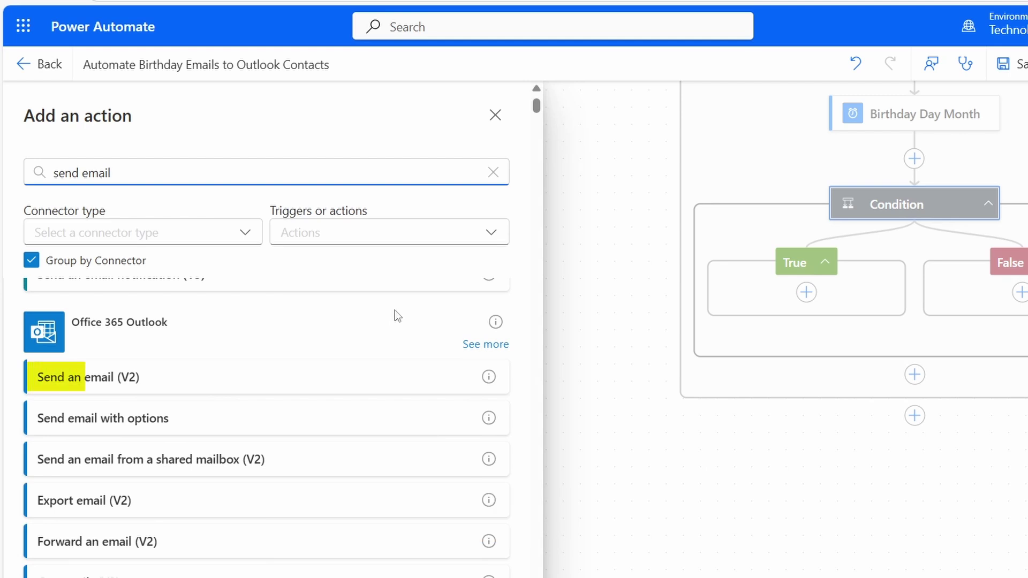
left_click(304, 377)
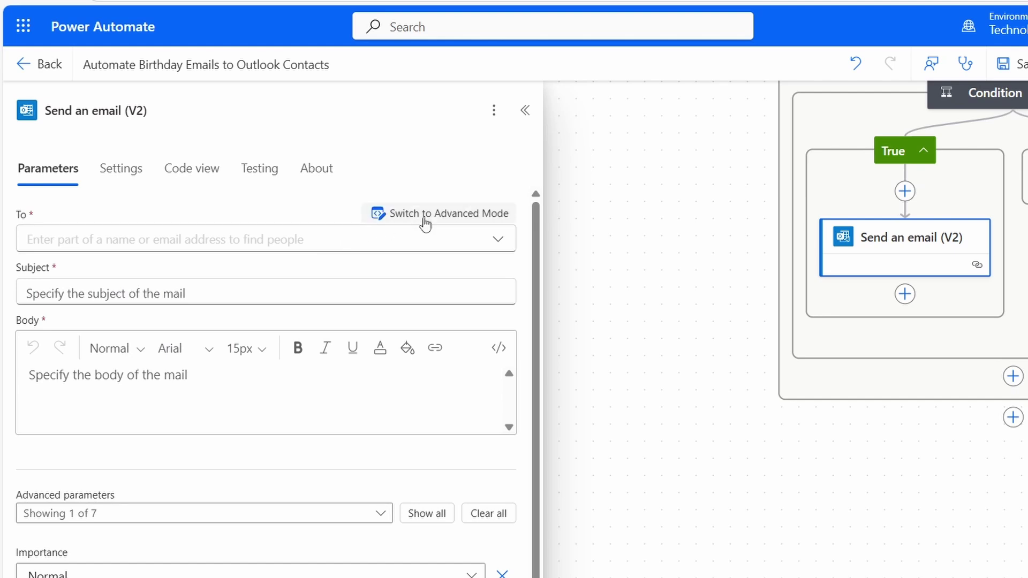
Set the email To field to the expression item()?['emailAddresses'][0]['address'] in Advanced Mode.
left_click(426, 224)
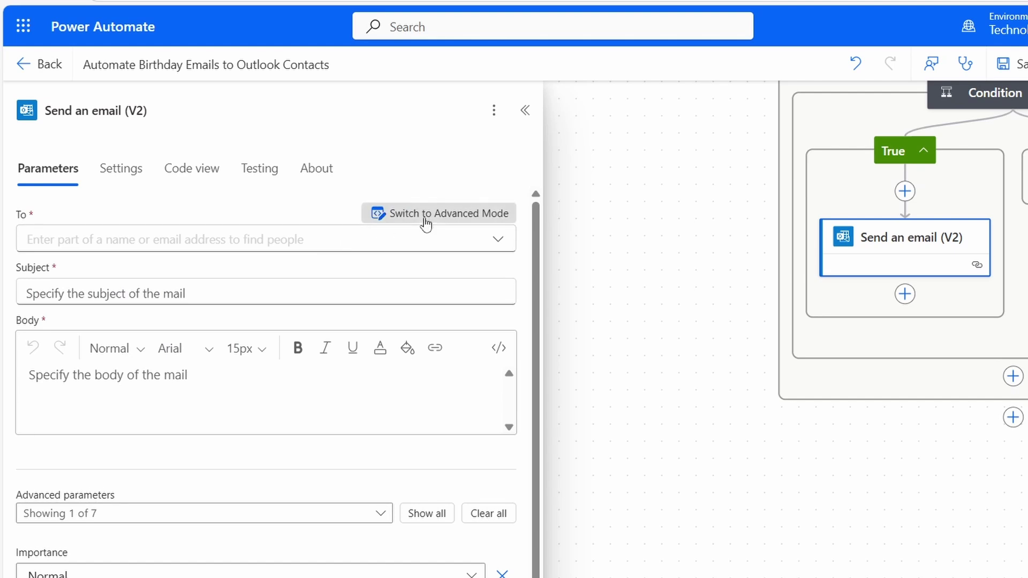
left_click(441, 239)
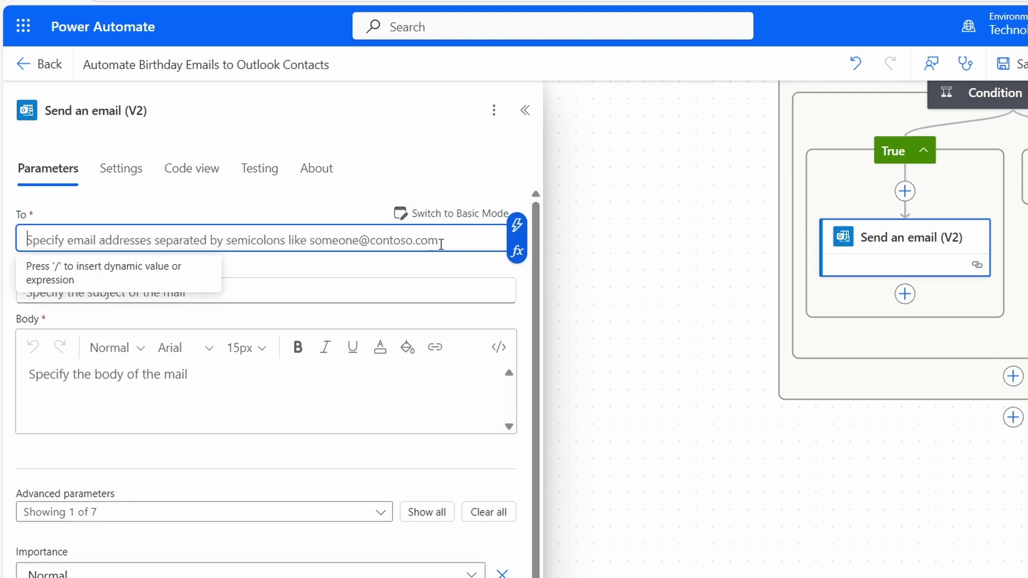
left_click(515, 252)
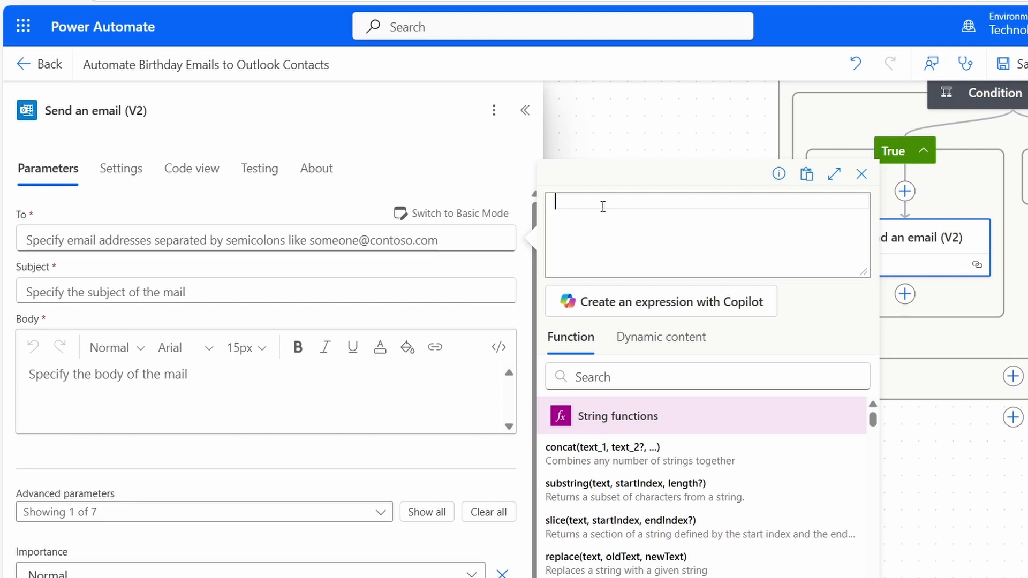
type("item()?['emailAddresses'][0]['address']")
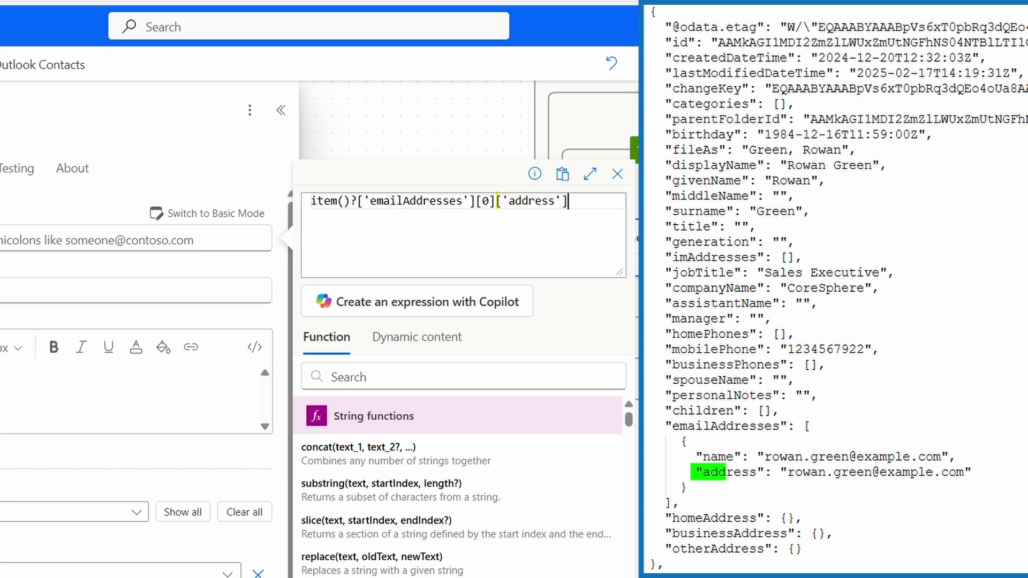
scroll(447, 482, "down", 1)
left_click(346, 550)
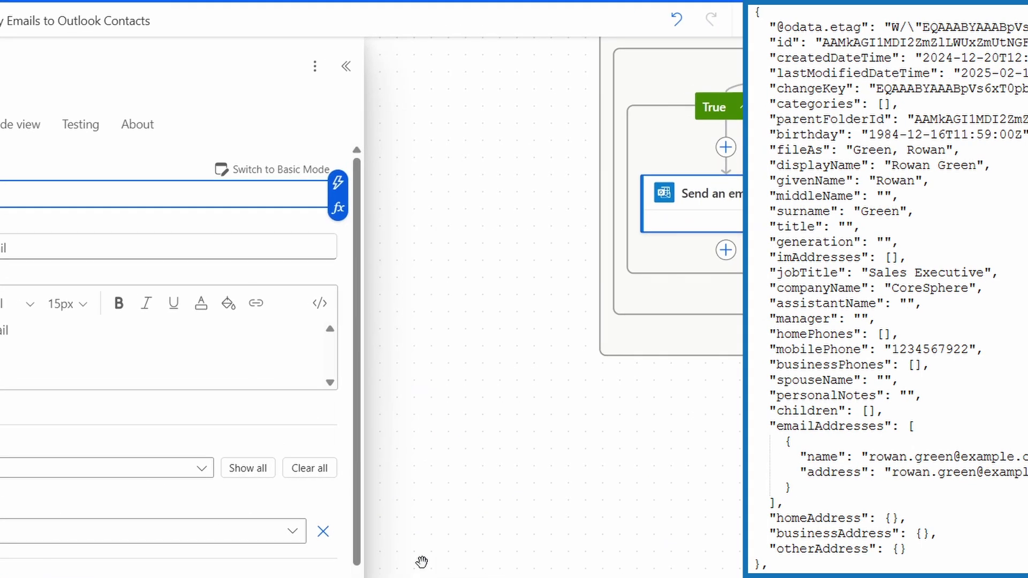
Set the Subject to '🎉 Happy Birthday, [givenName] ! 🎂' using the expression item()?['givenName'].
type("🎉 Happy Birthday [First Name]! 🎂")
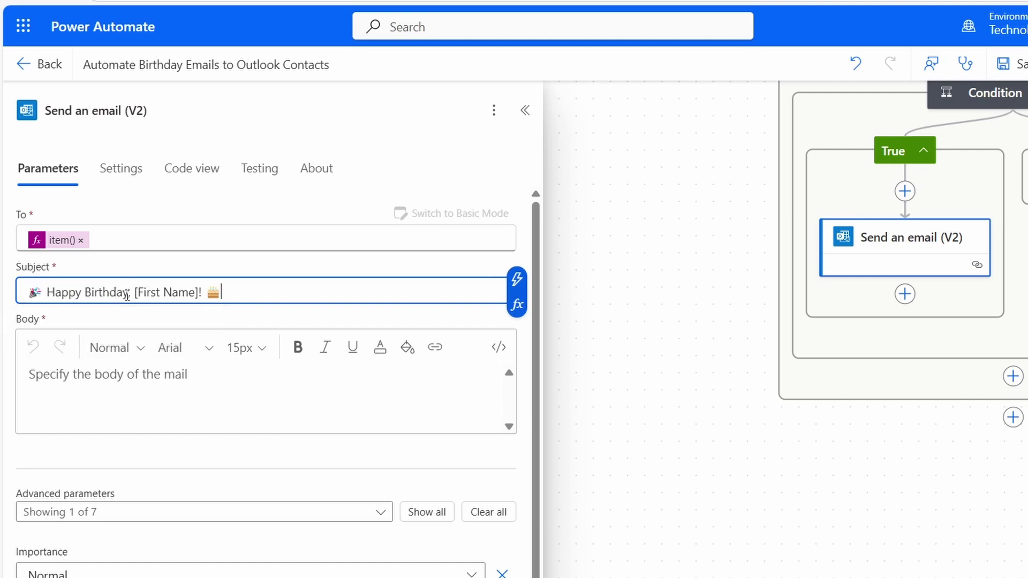
left_click_drag(137, 293, 199, 293)
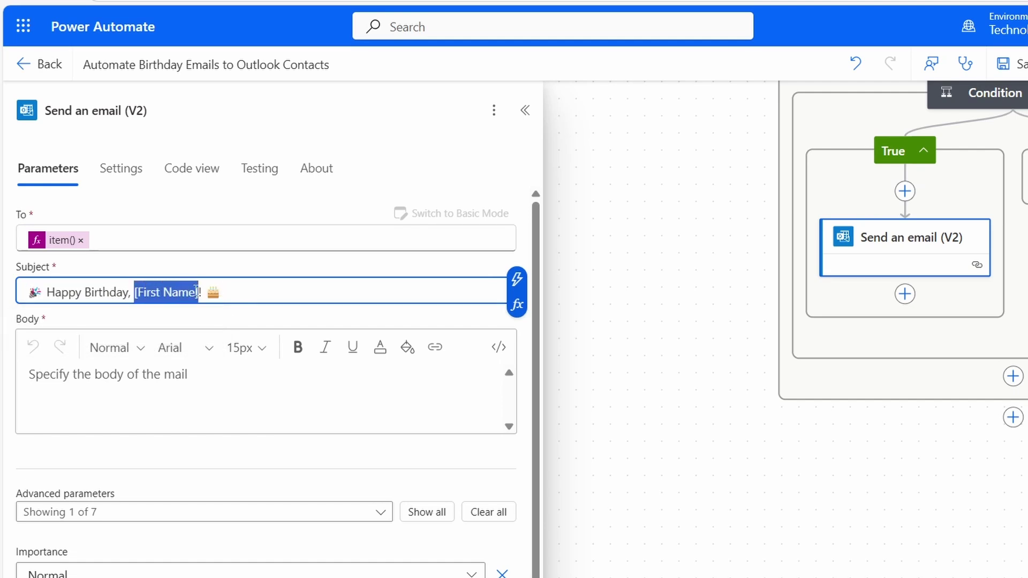
key("BackSpace")
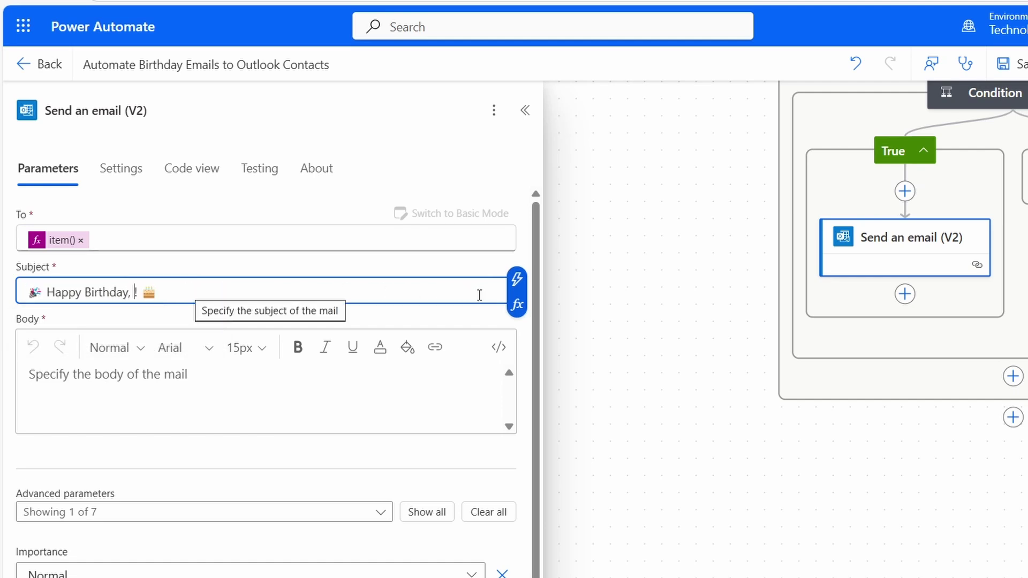
left_click(517, 305)
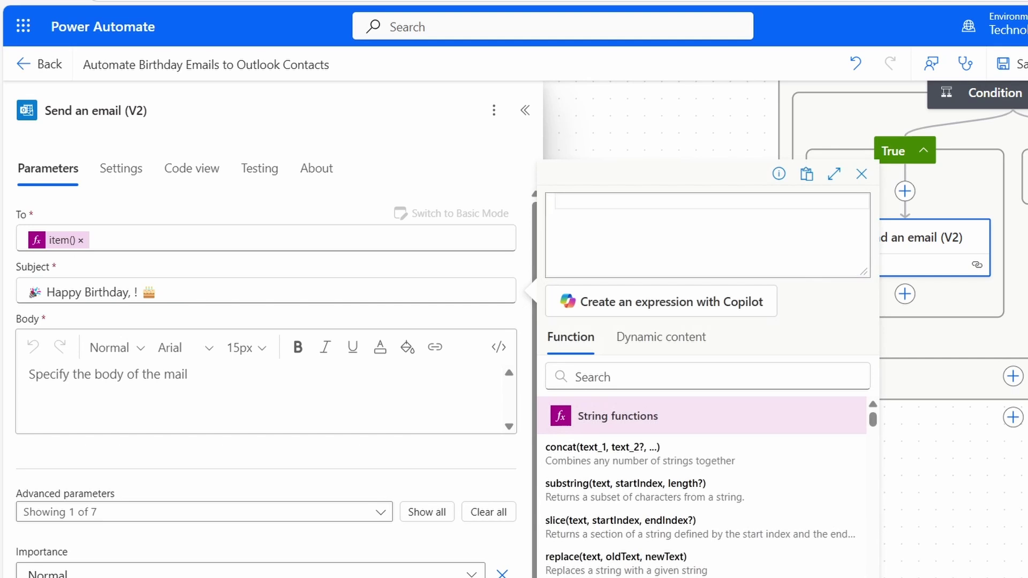
type("item()?['givenName']")
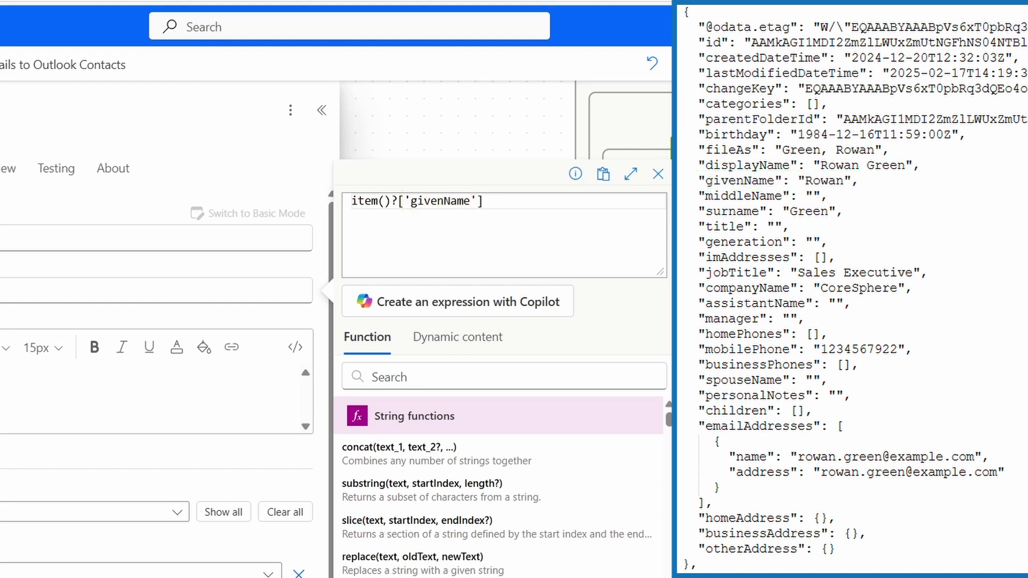
left_click(383, 546)
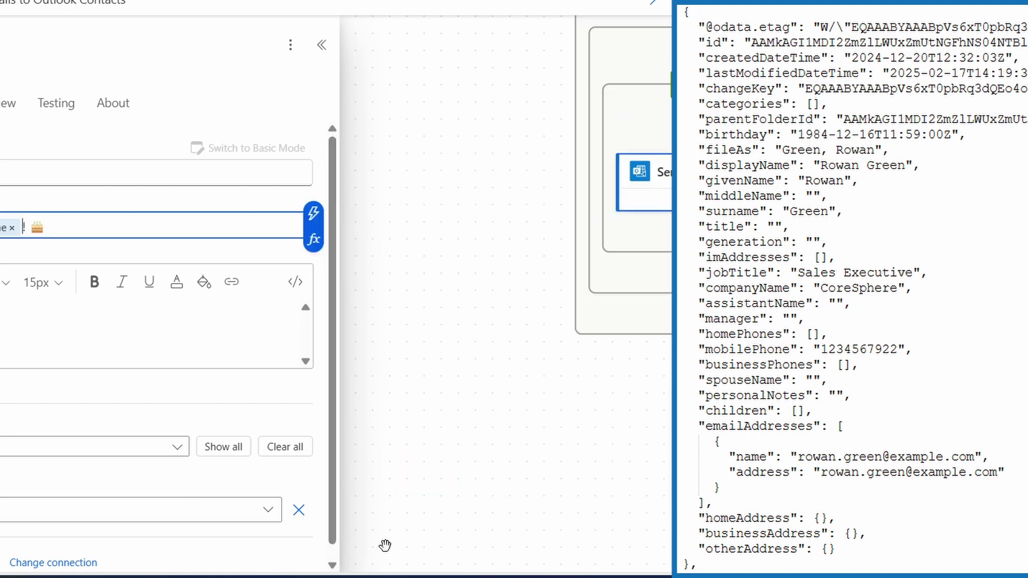
left_click(0, 326)
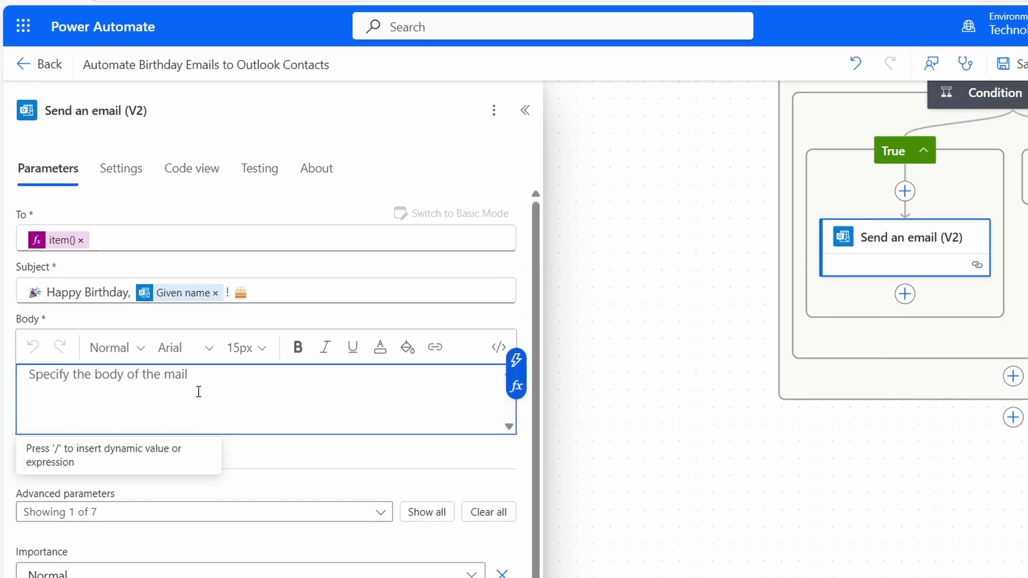
Paste the birthday message into Body, greeting the contact via expression item()?['displayName'] after Dear.
type("Dear [First Name],  Wishing you a very Happy Birthday! 🎈 🎂 May this special day bring you joy, laughter, and wonderful memories with your loved ones.  We hope the year ahead is filled with success, happiness, and everything you wish for. Enjoy your day to the fullest!  Best wishes,")
left_click_drag(59, 378, 124, 375)
key("BackSpace")
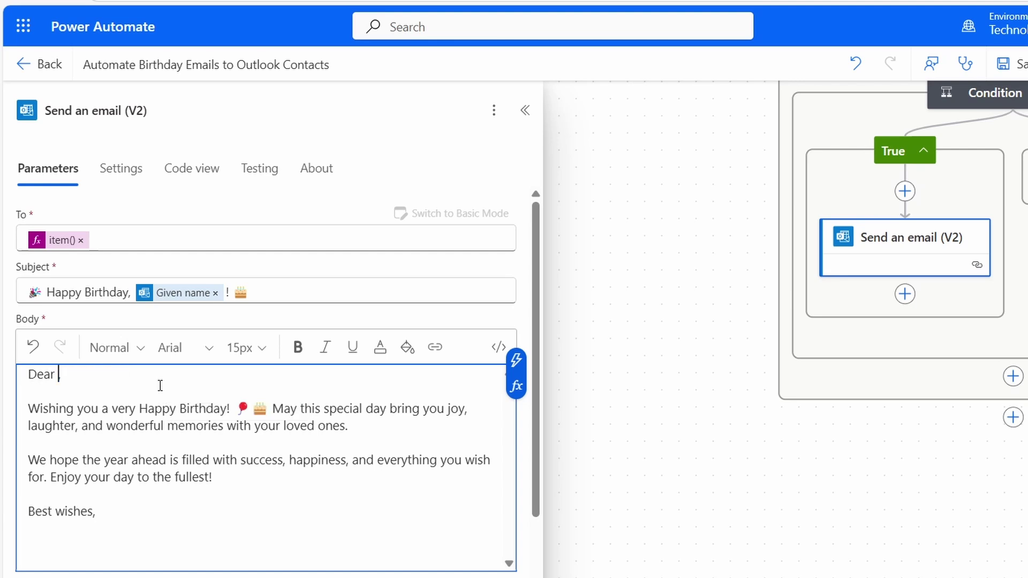
left_click(517, 387)
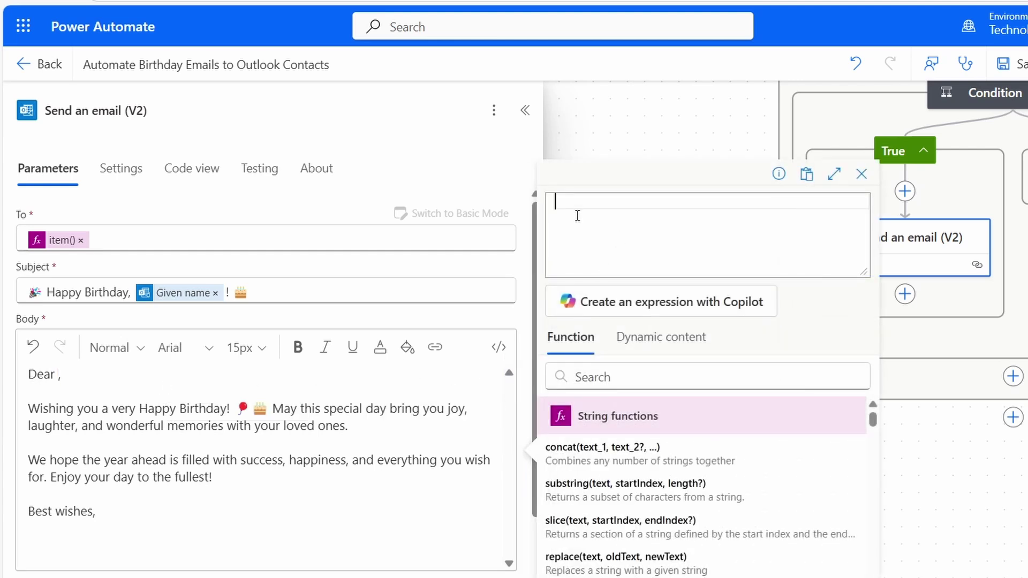
type("item()?['givenName']")
left_click_drag(674, 201, 615, 201)
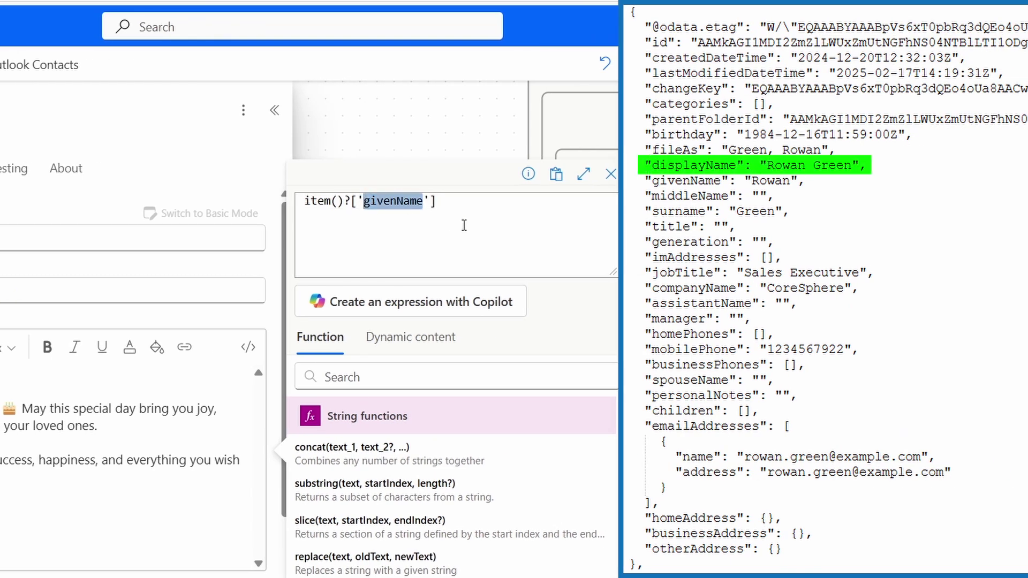
type("displayName")
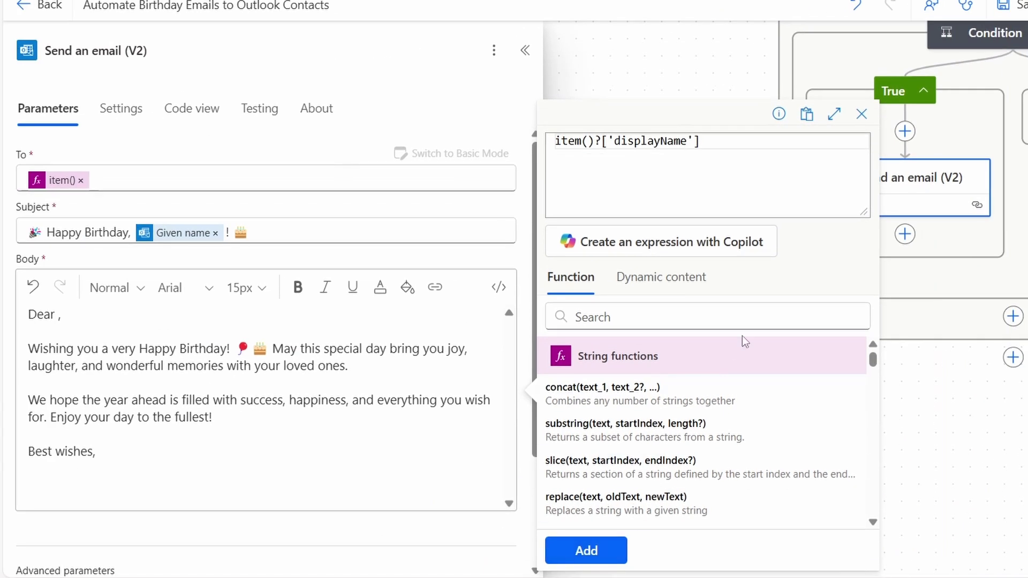
left_click(586, 550)
Sign the message 'Technologiate' on a new line under Best wishes.
left_click(408, 470)
key("Return")
type("Technologiate")
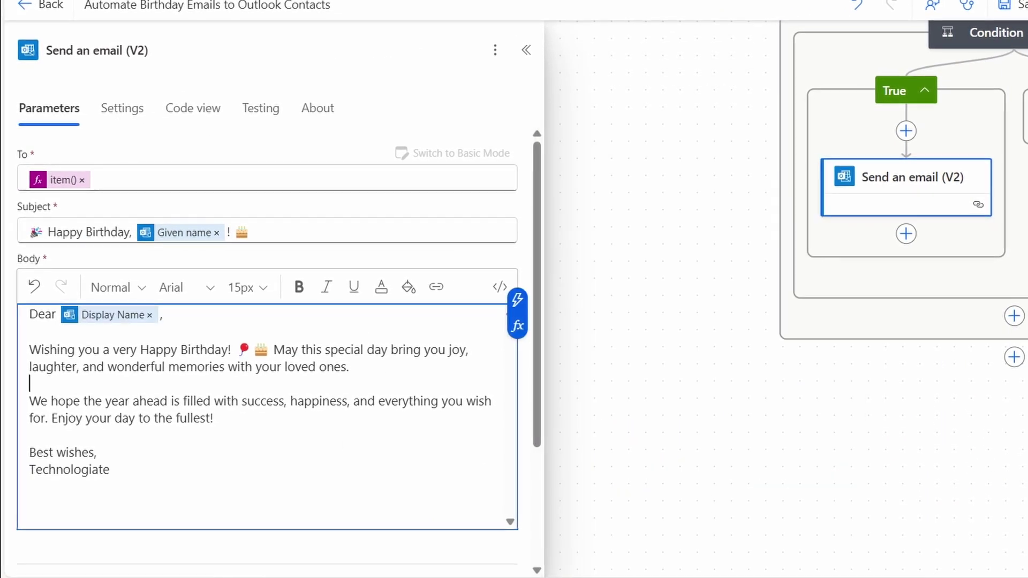
left_click(30, 384)
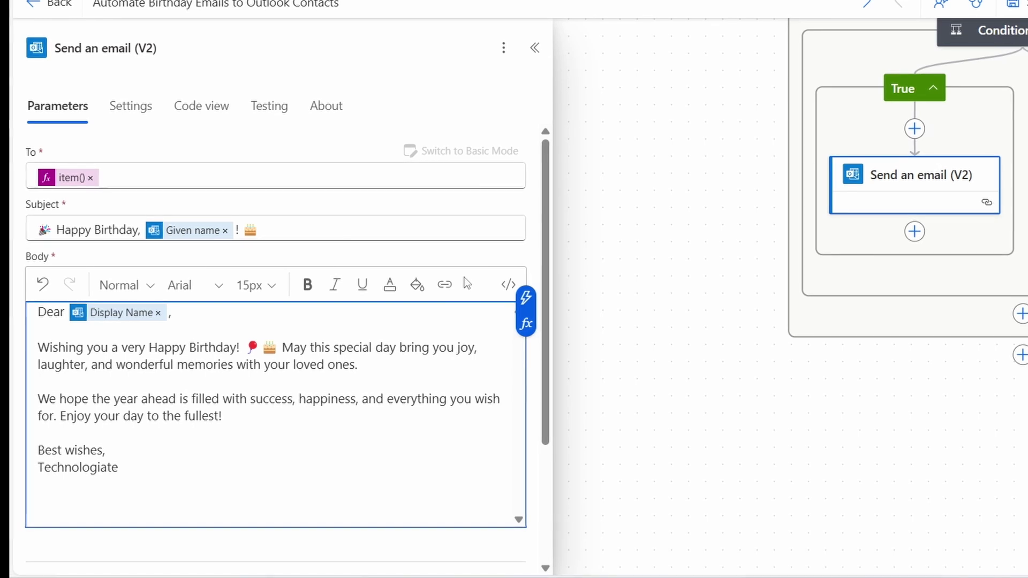
Enable the BCC parameter and add your own account as the BCC recipient.
scroll(465, 276, "down", 3)
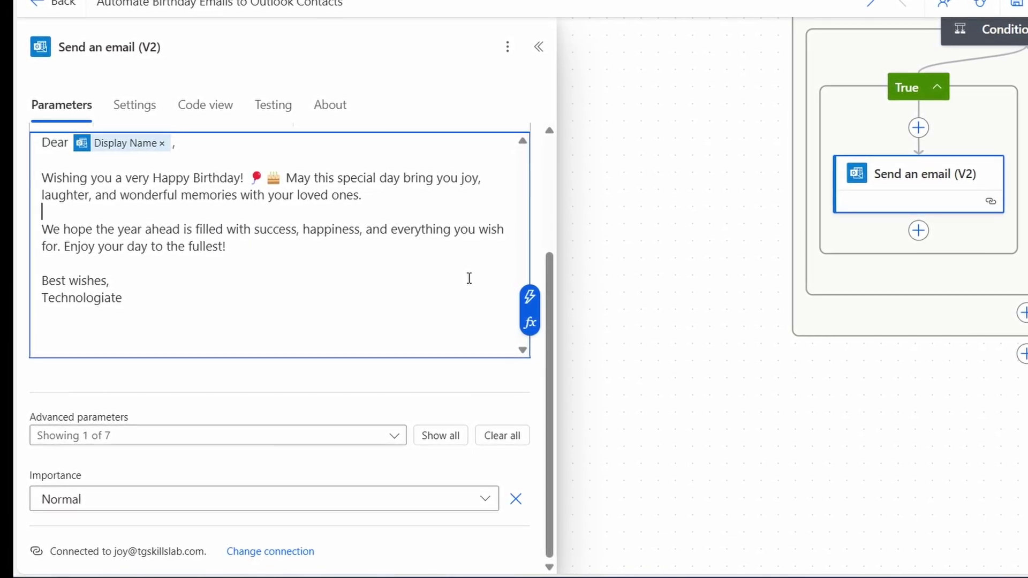
left_click(271, 439)
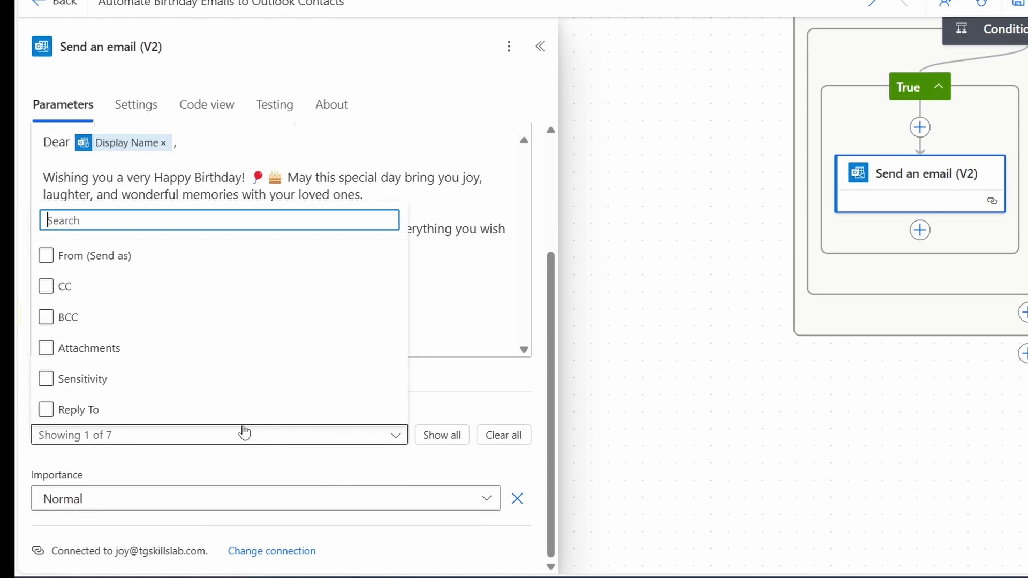
left_click(47, 318)
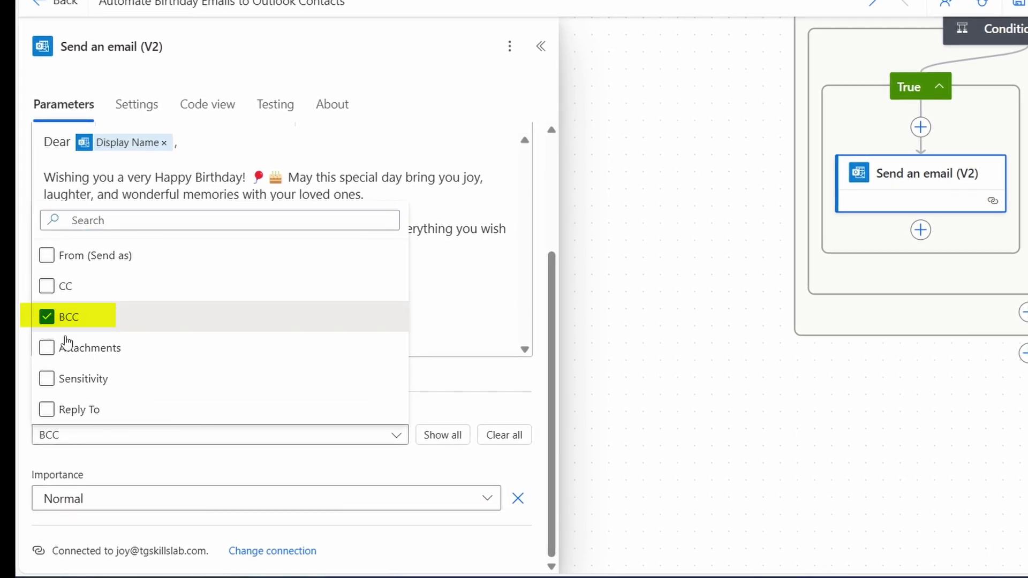
left_click(248, 465)
left_click(173, 448)
type("joy")
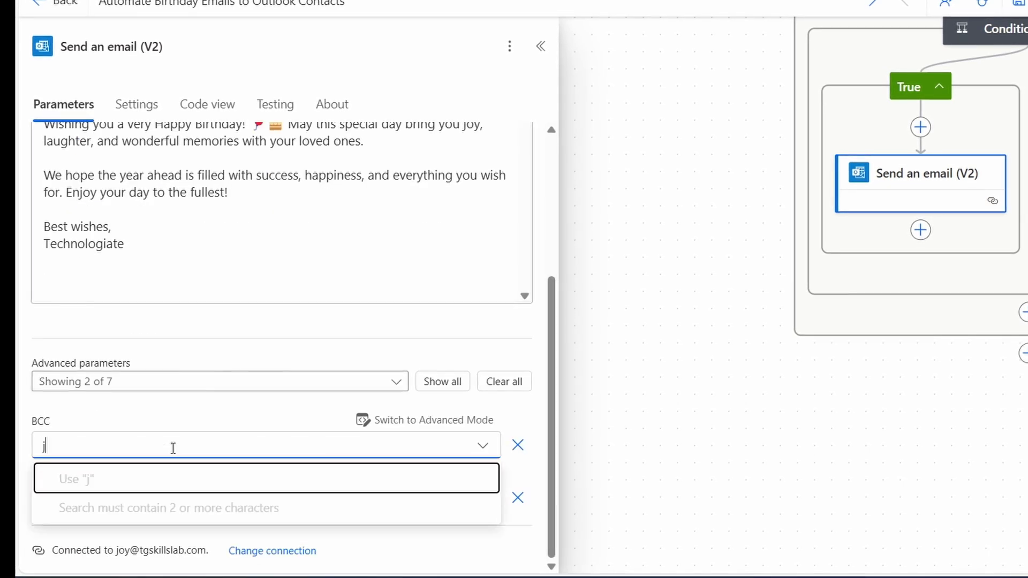
type("@")
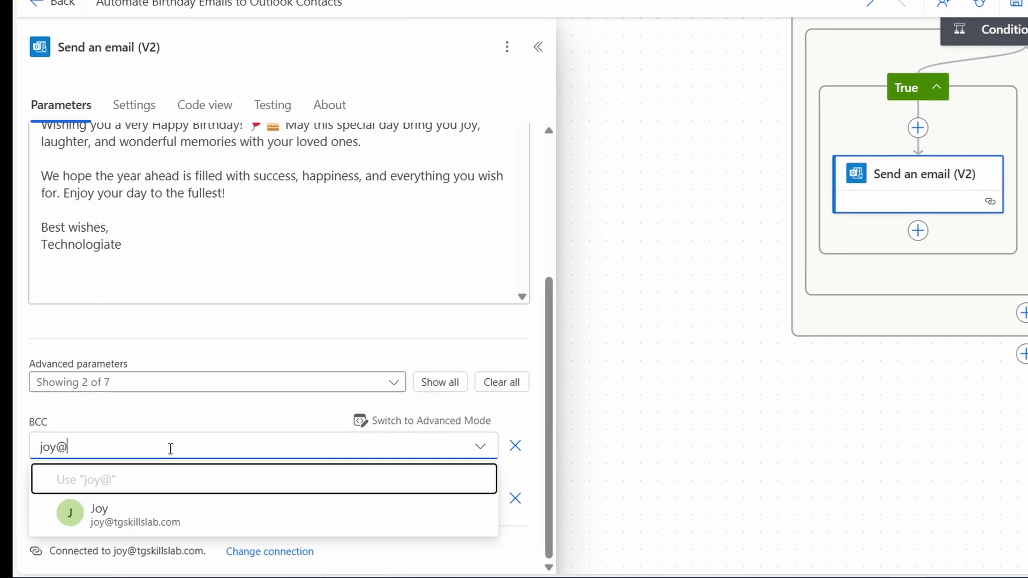
left_click(121, 518)
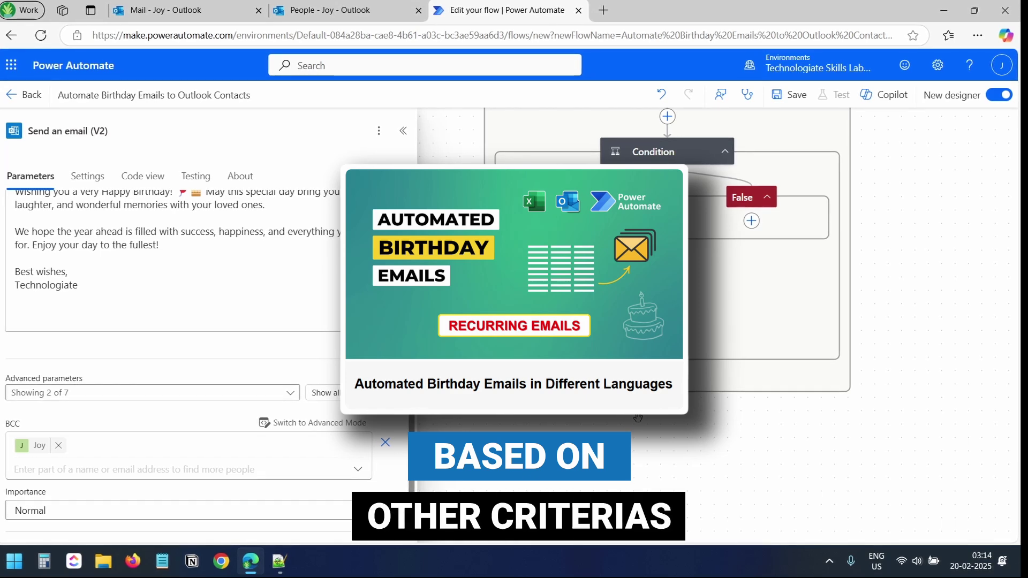
Save the flow and cross-check a contact's birthday date in Outlook.
left_click(789, 94)
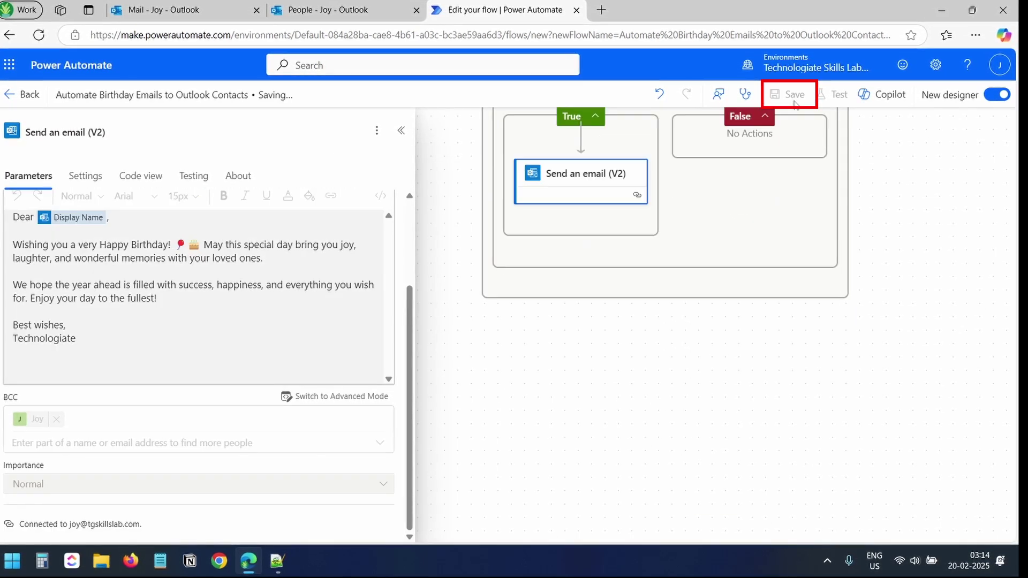
key("ctrl+shift+Tab")
scroll(353, 401, "down", 6)
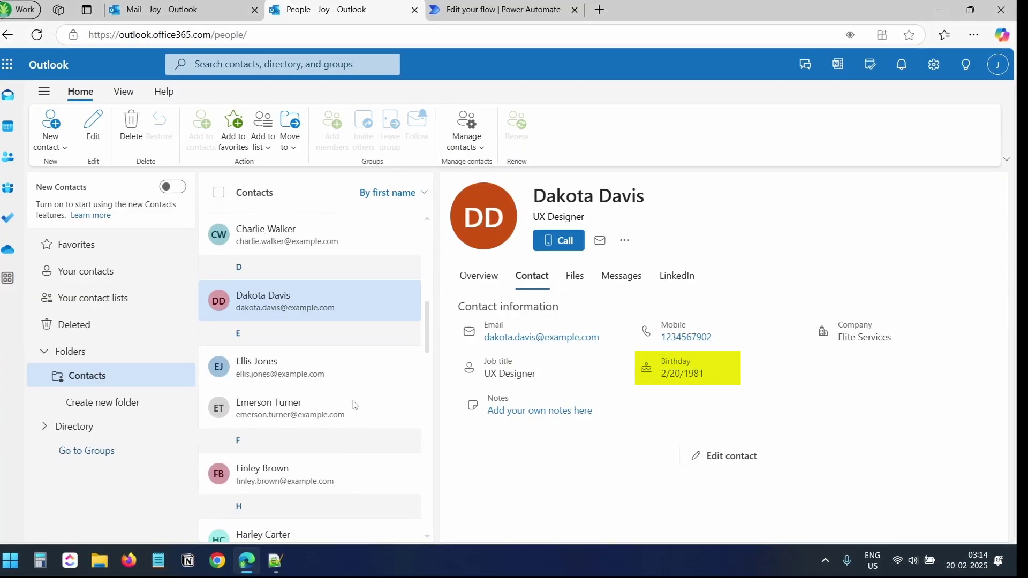
left_click(316, 454)
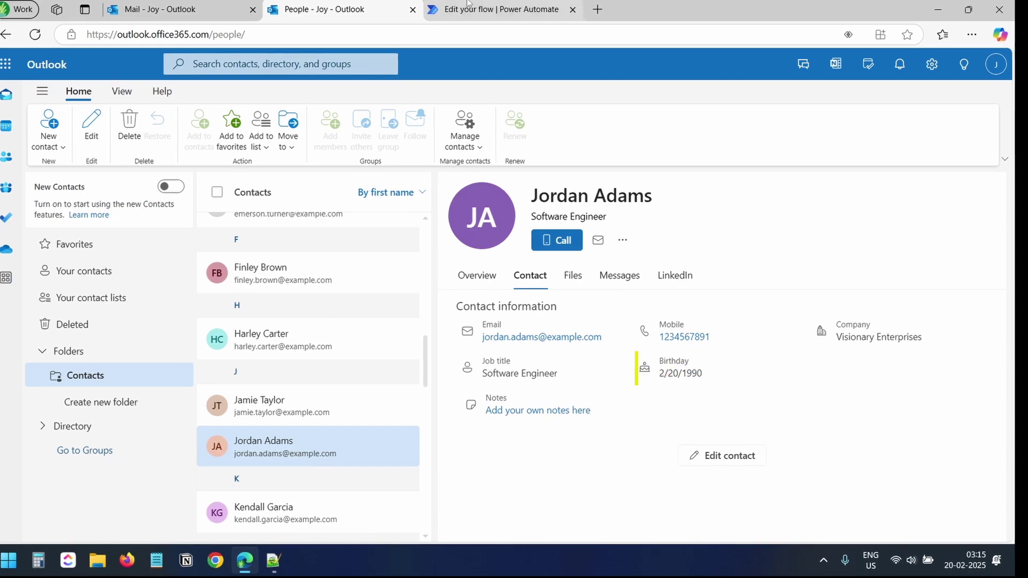
key("ctrl+Tab")
Run a manual test of the flow and close the run confirmation once it completes.
left_click(828, 95)
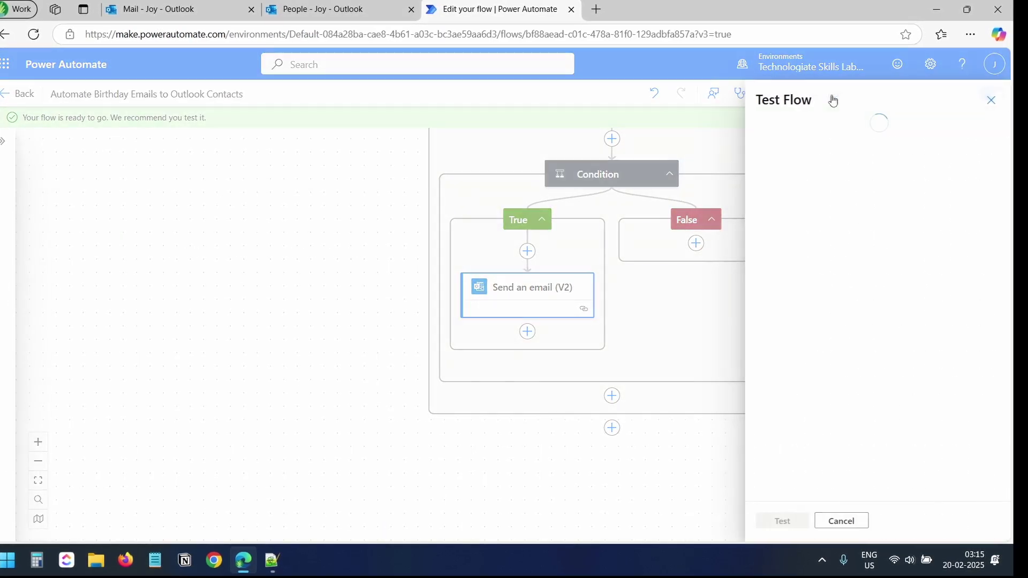
left_click(782, 134)
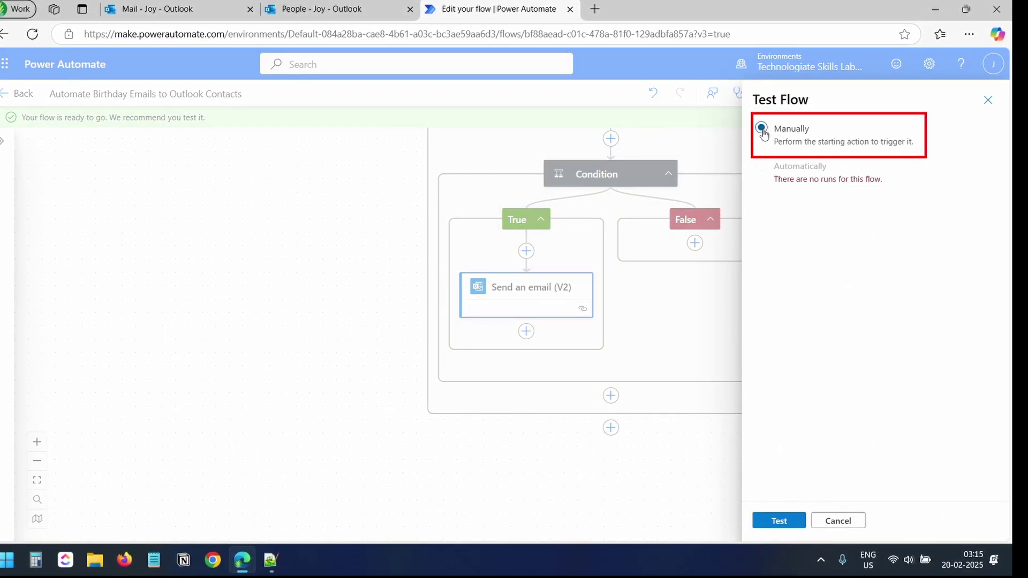
left_click(779, 521)
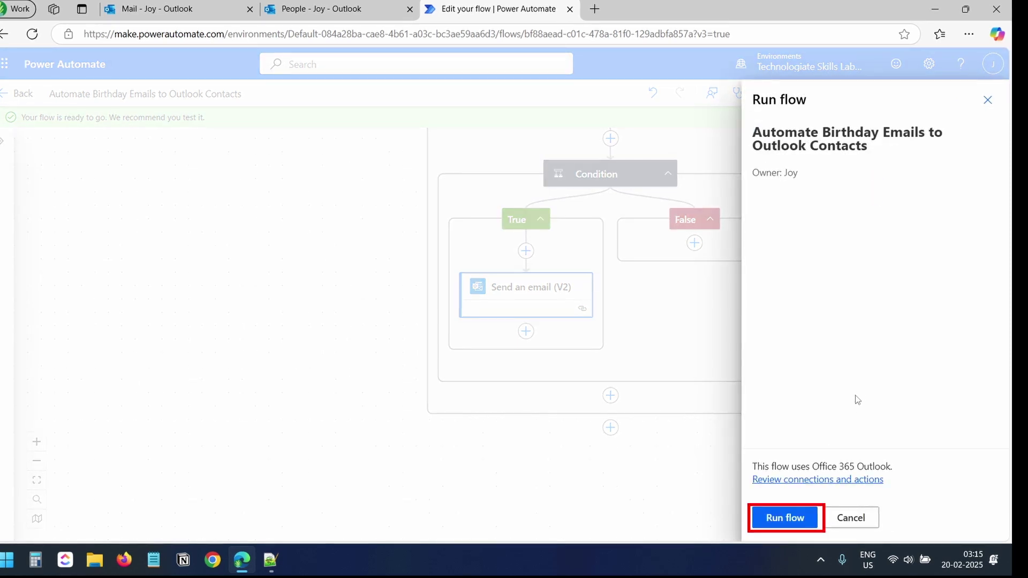
left_click(786, 518)
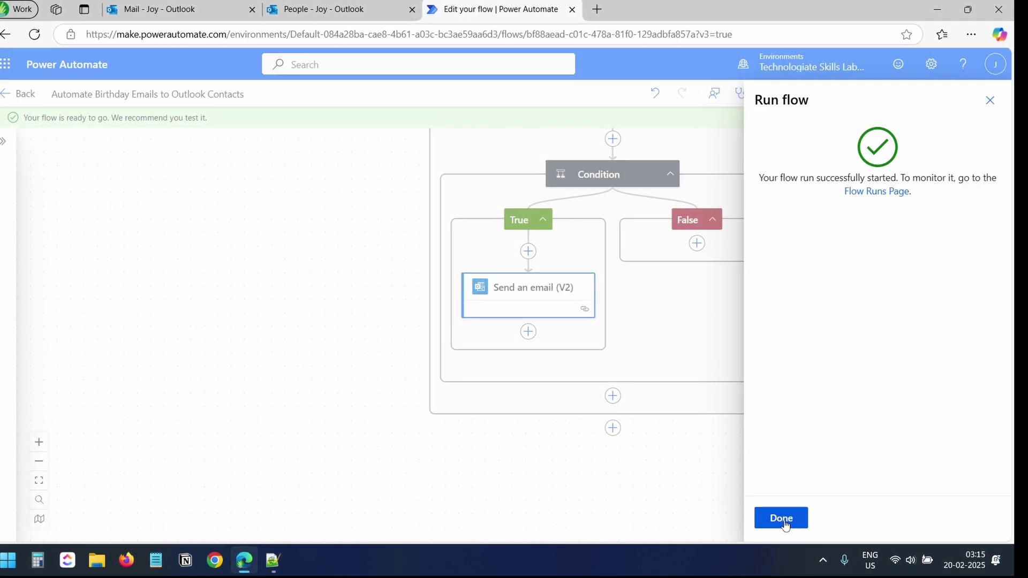
left_click(782, 517)
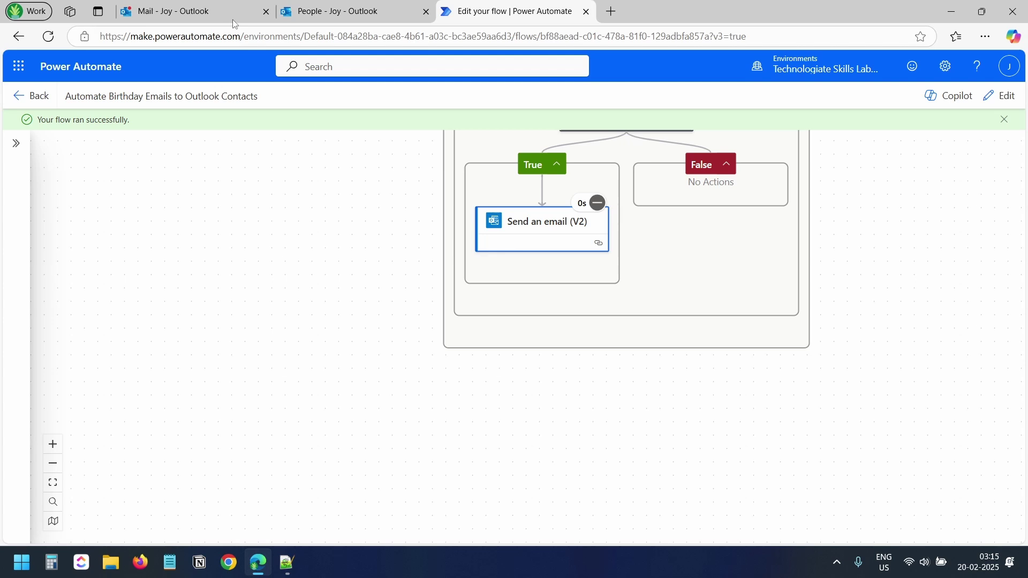
In Sent Items, open today's two 3:15 AM Happy Birthday emails to check their full-name greetings.
left_click(198, 10)
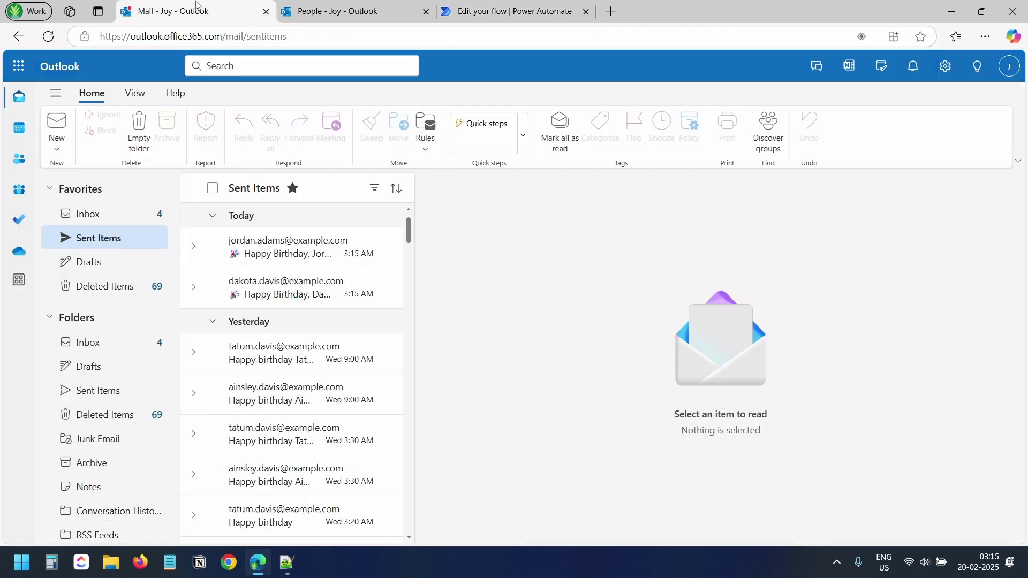
left_click(277, 252)
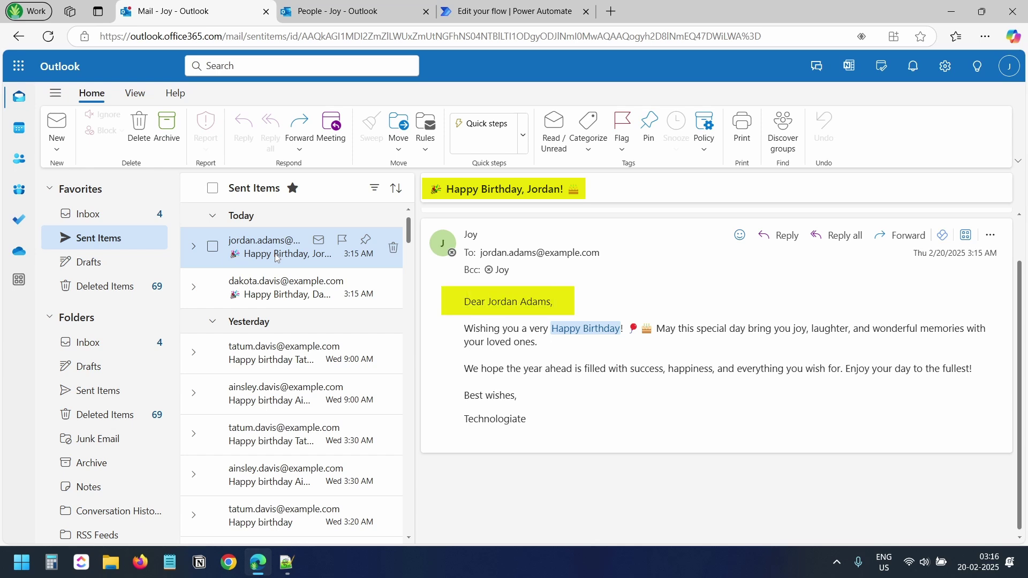
left_click(282, 287)
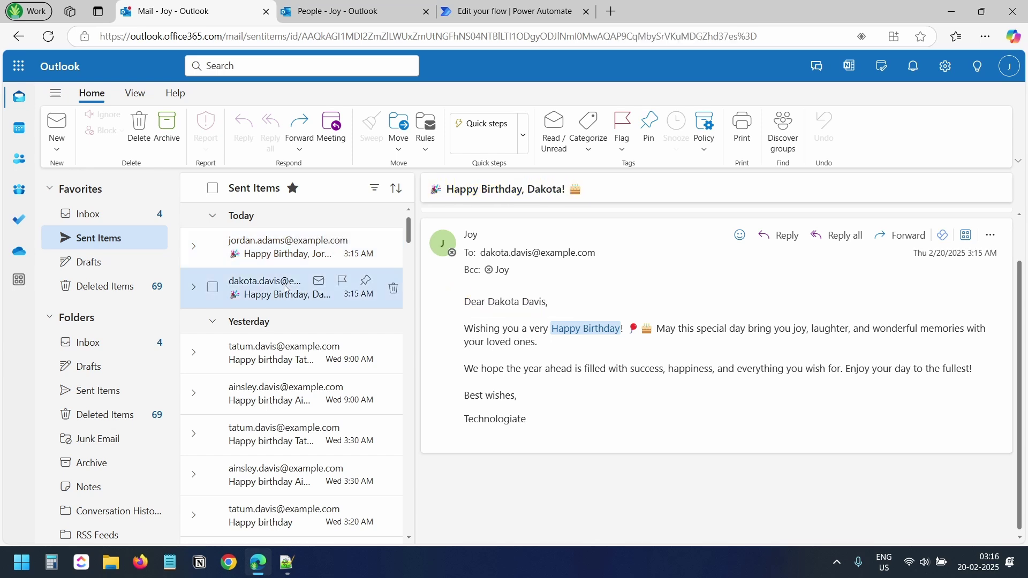